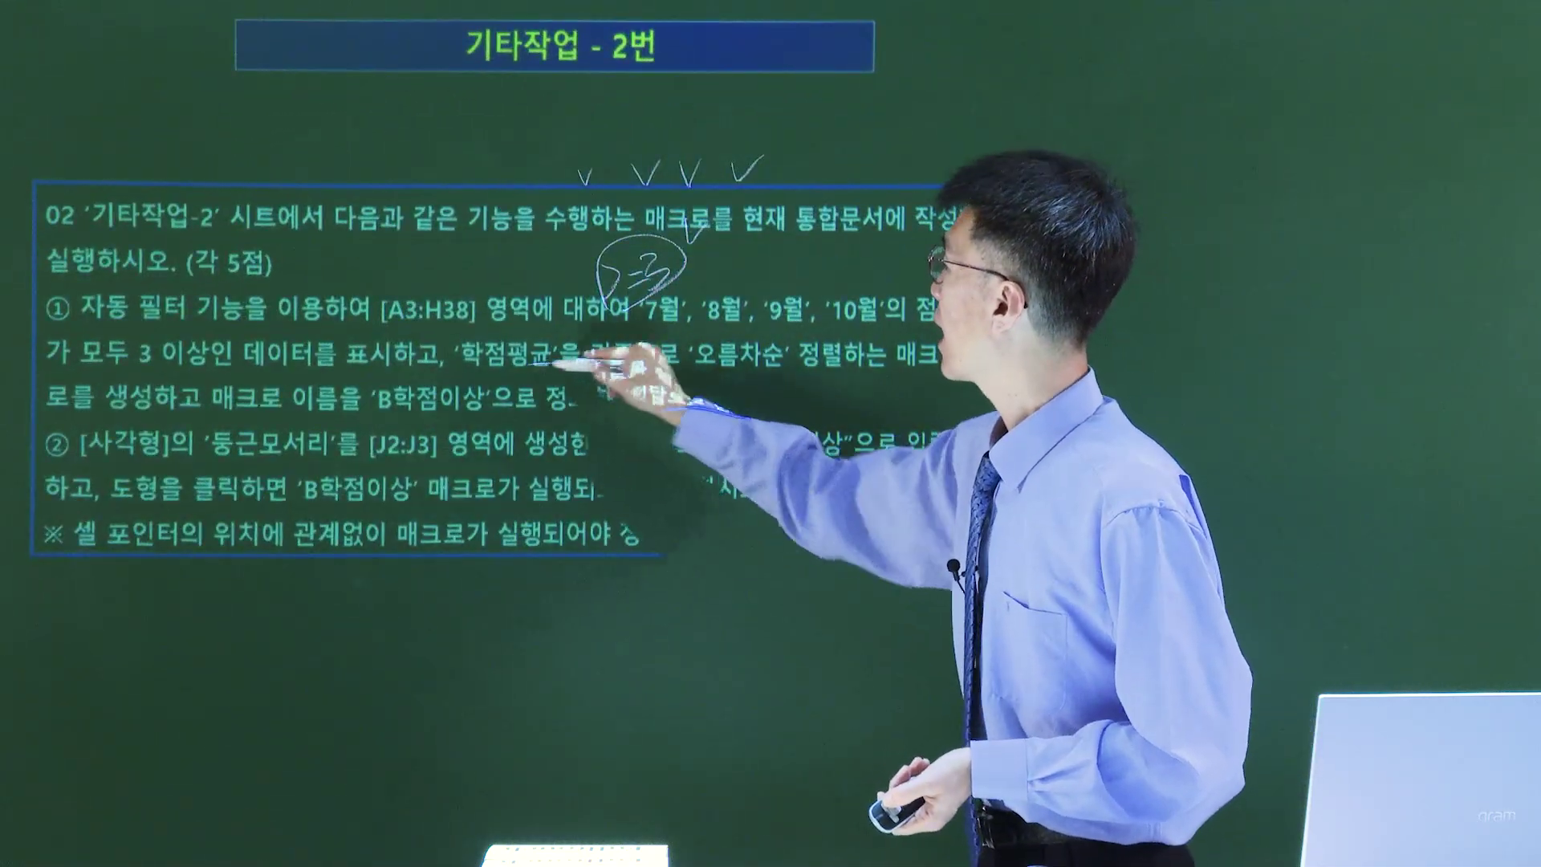
key("Page_Down")
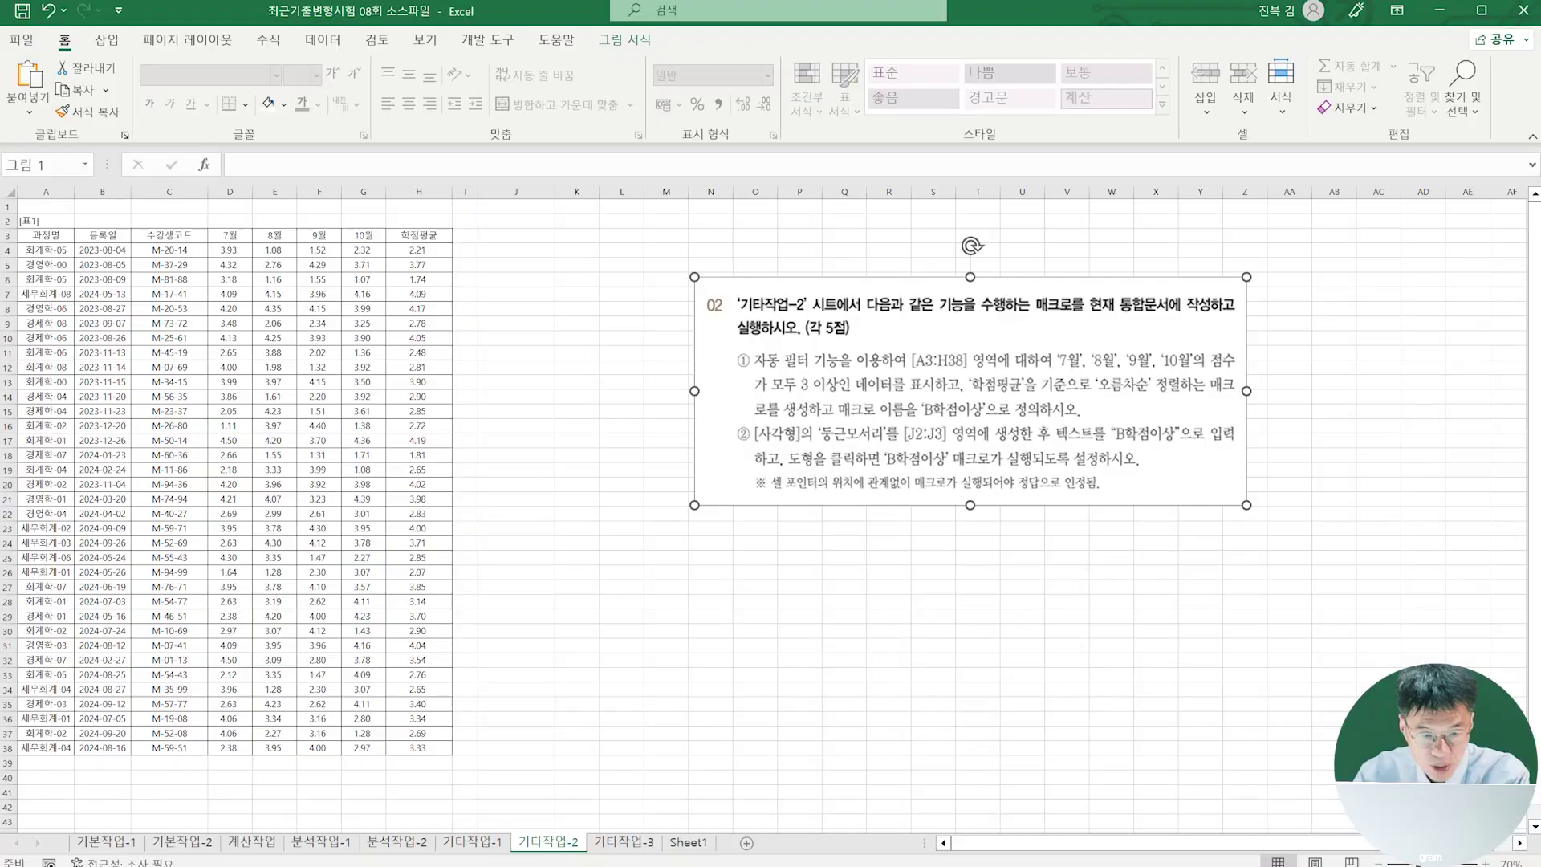
left_click(576, 324)
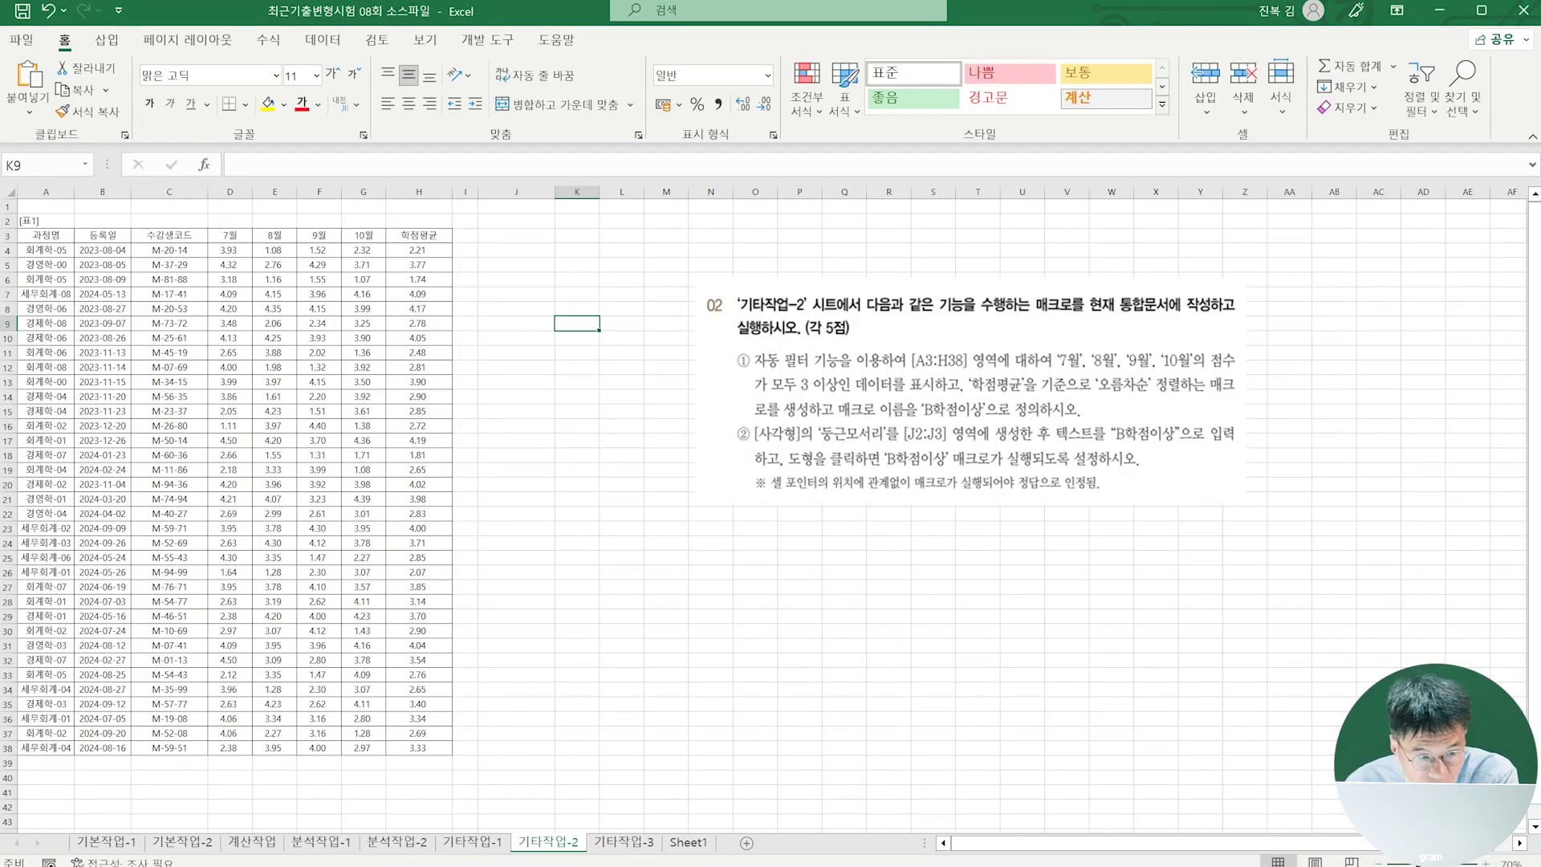
left_click(576, 411)
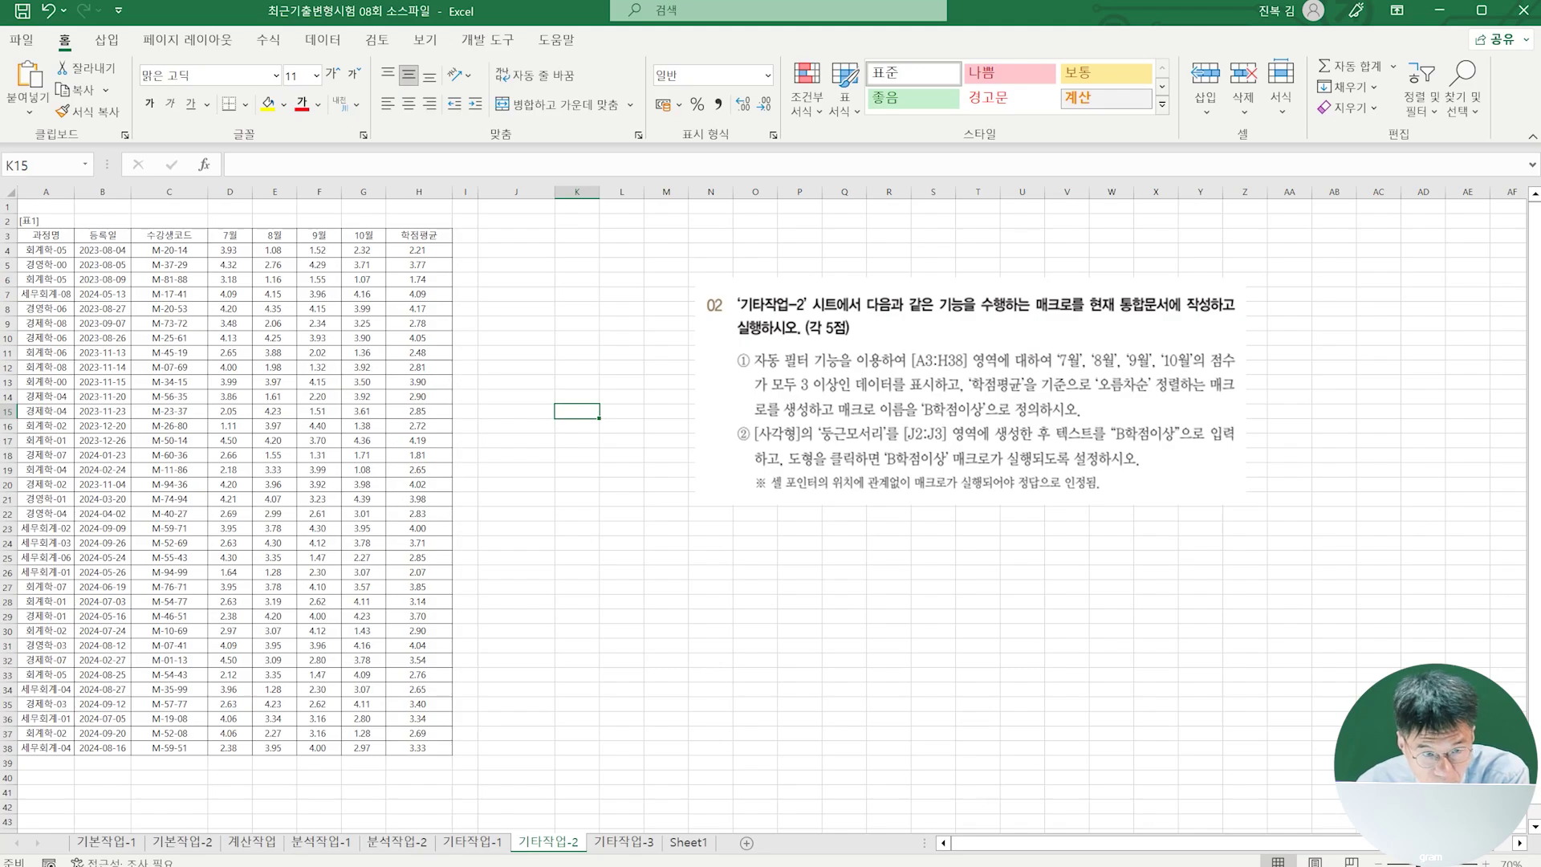
Select cell A1 and start recording a macro named B학점이상, stored in the current workbook
left_click(487, 40)
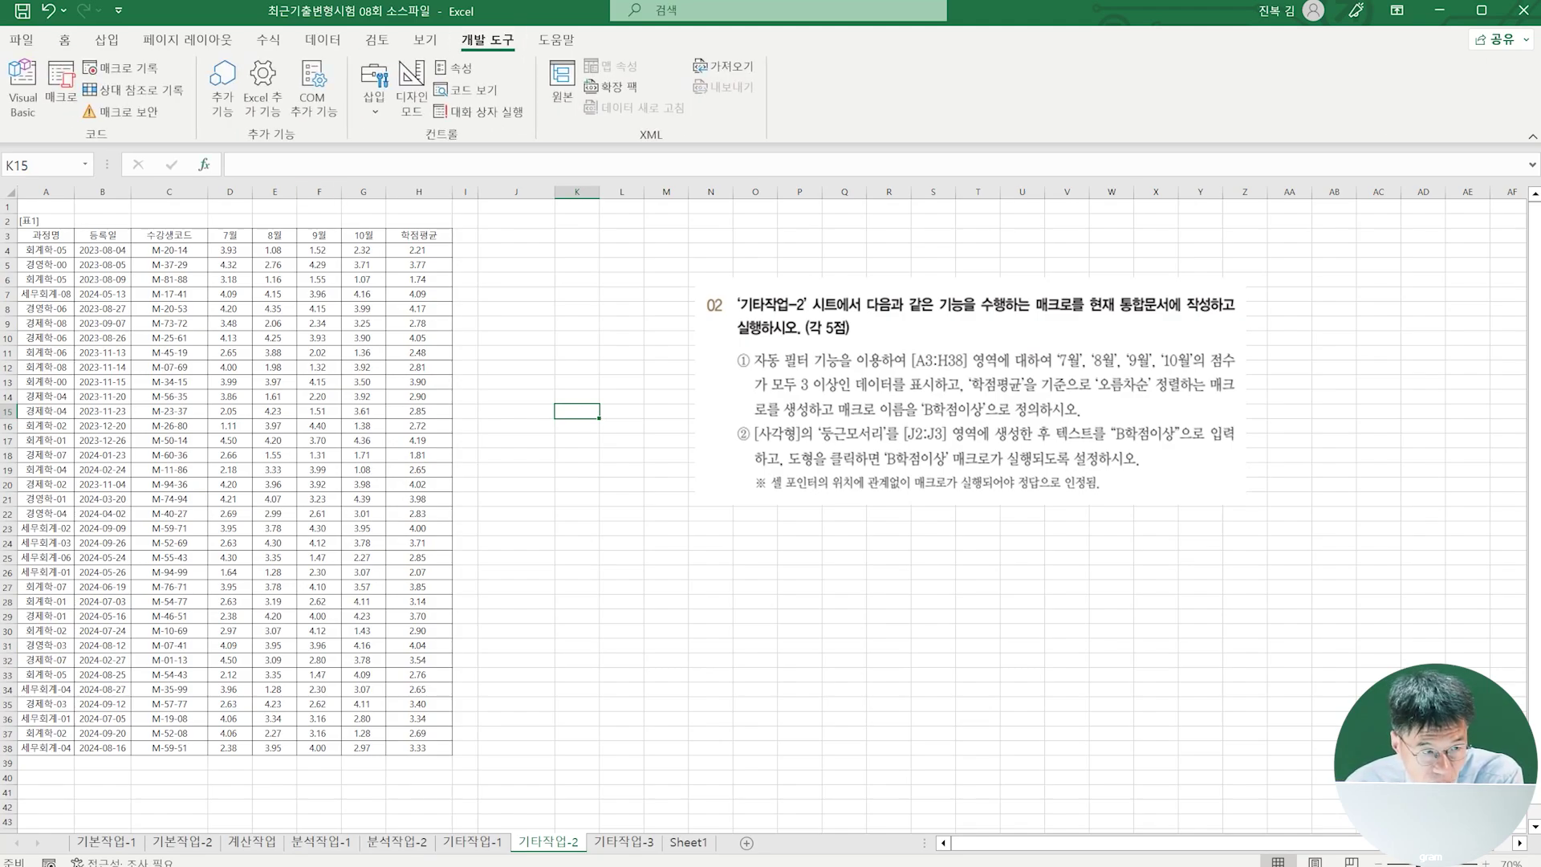
left_click(621, 426)
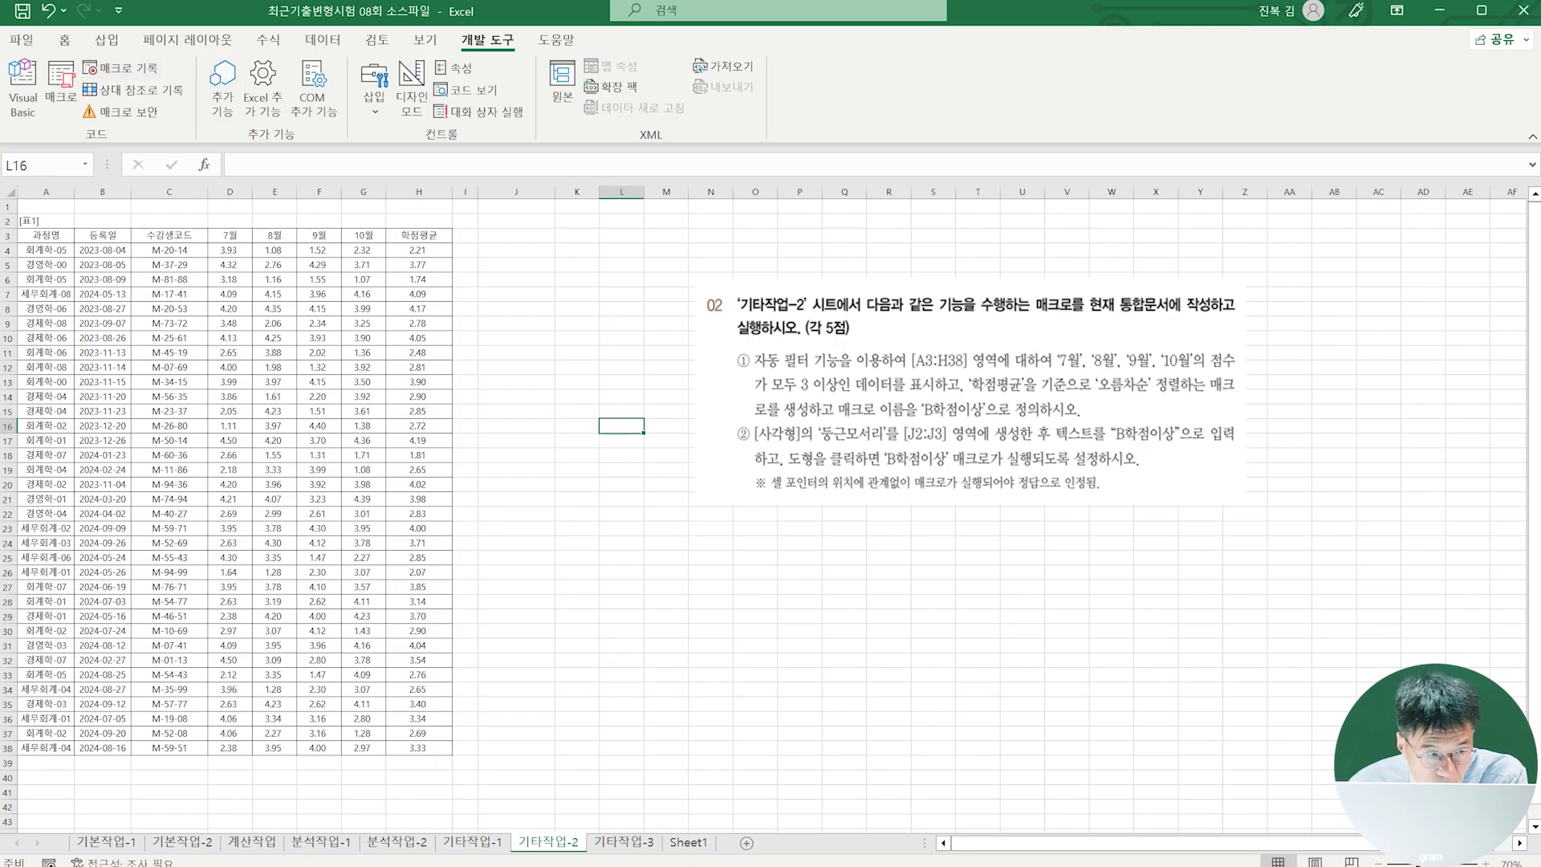
left_click(46, 206)
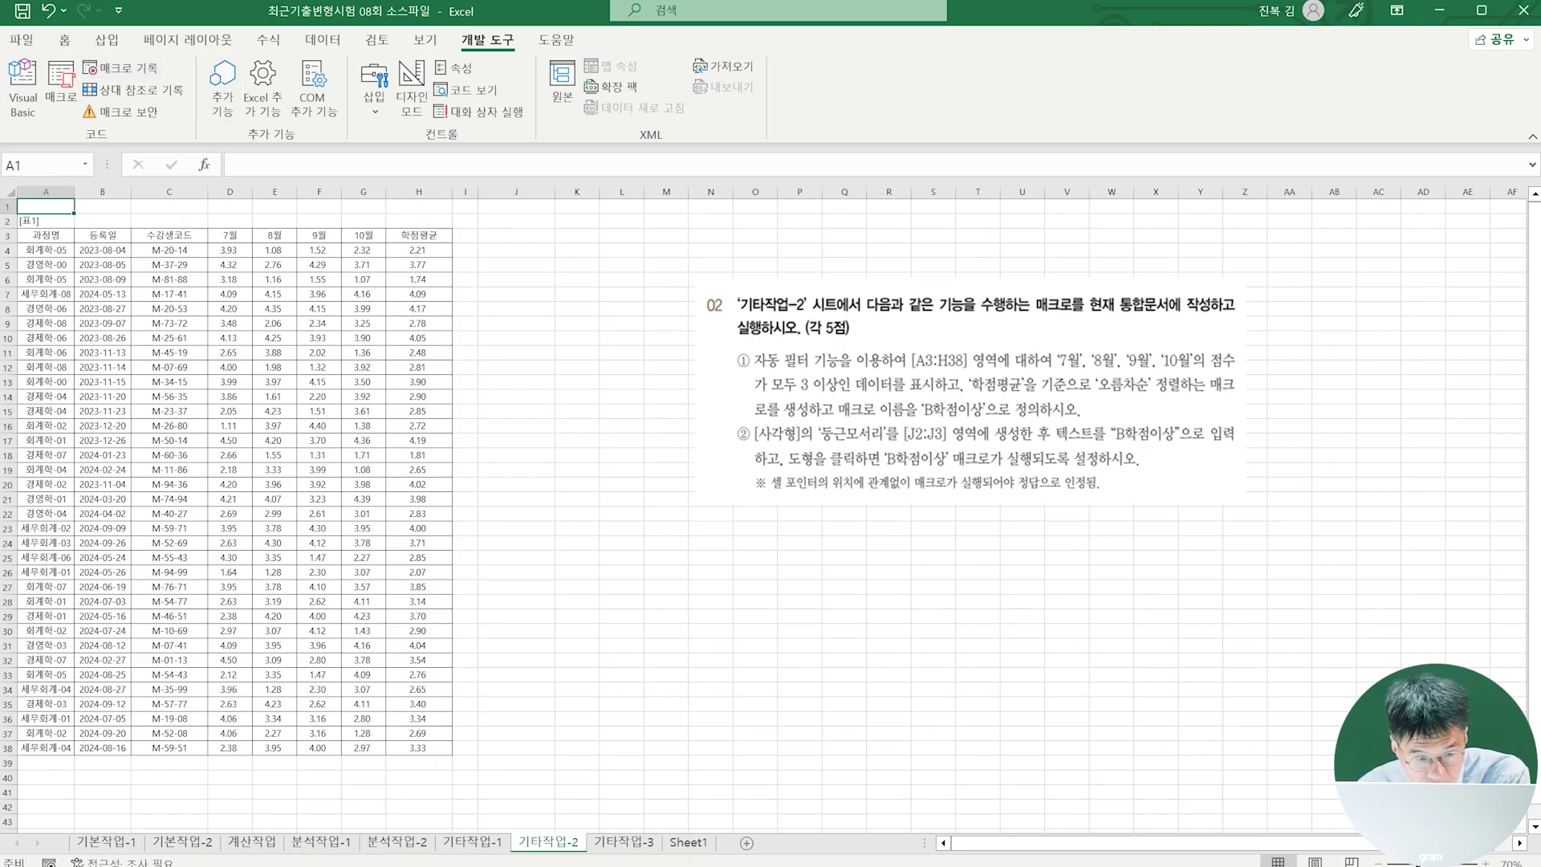
left_click(889, 616)
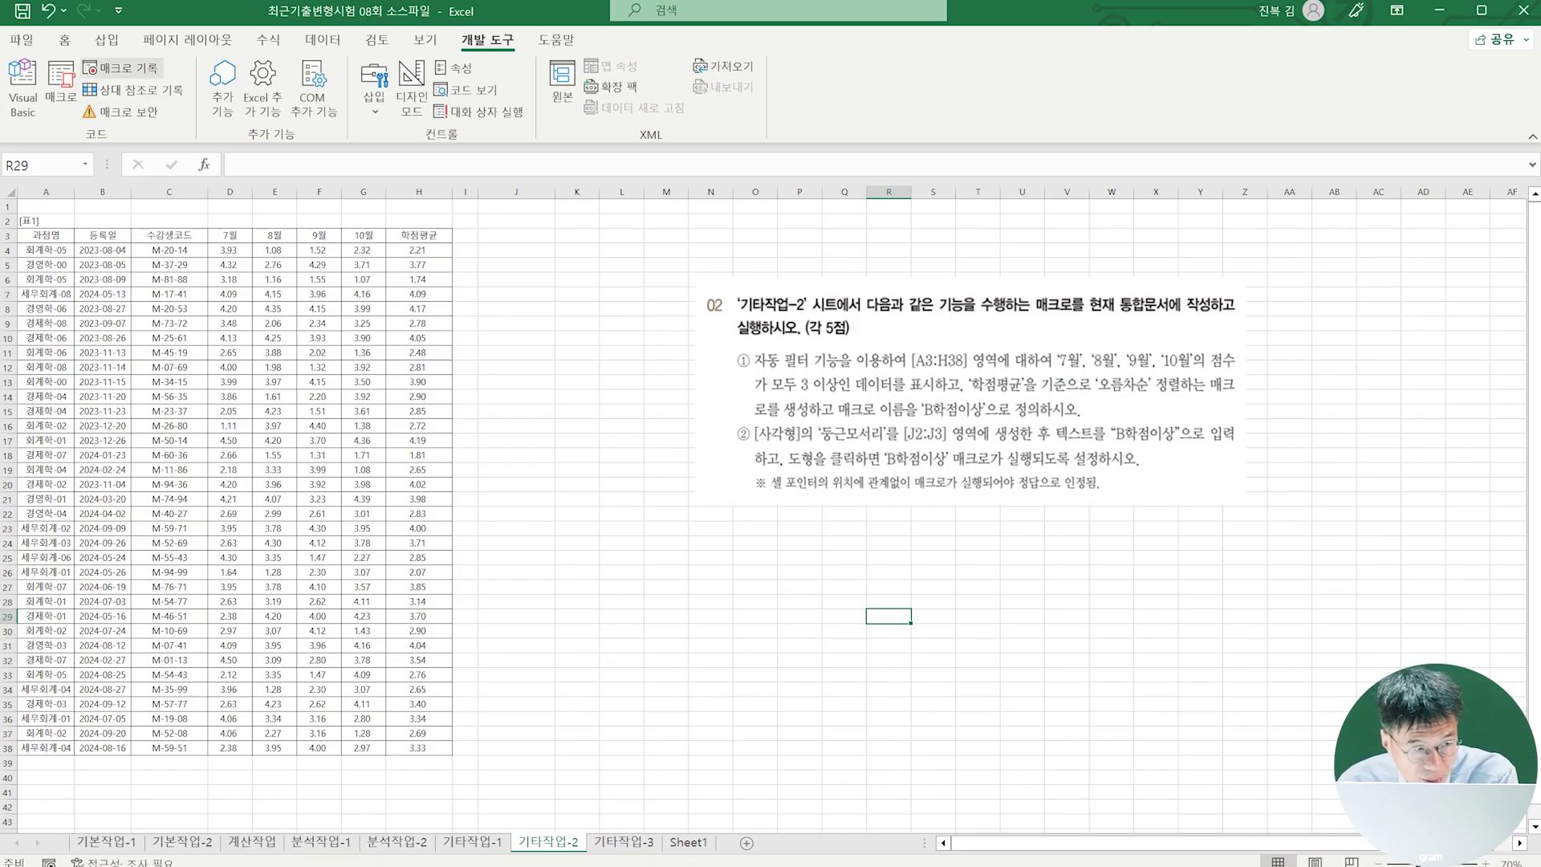
left_click(363, 353)
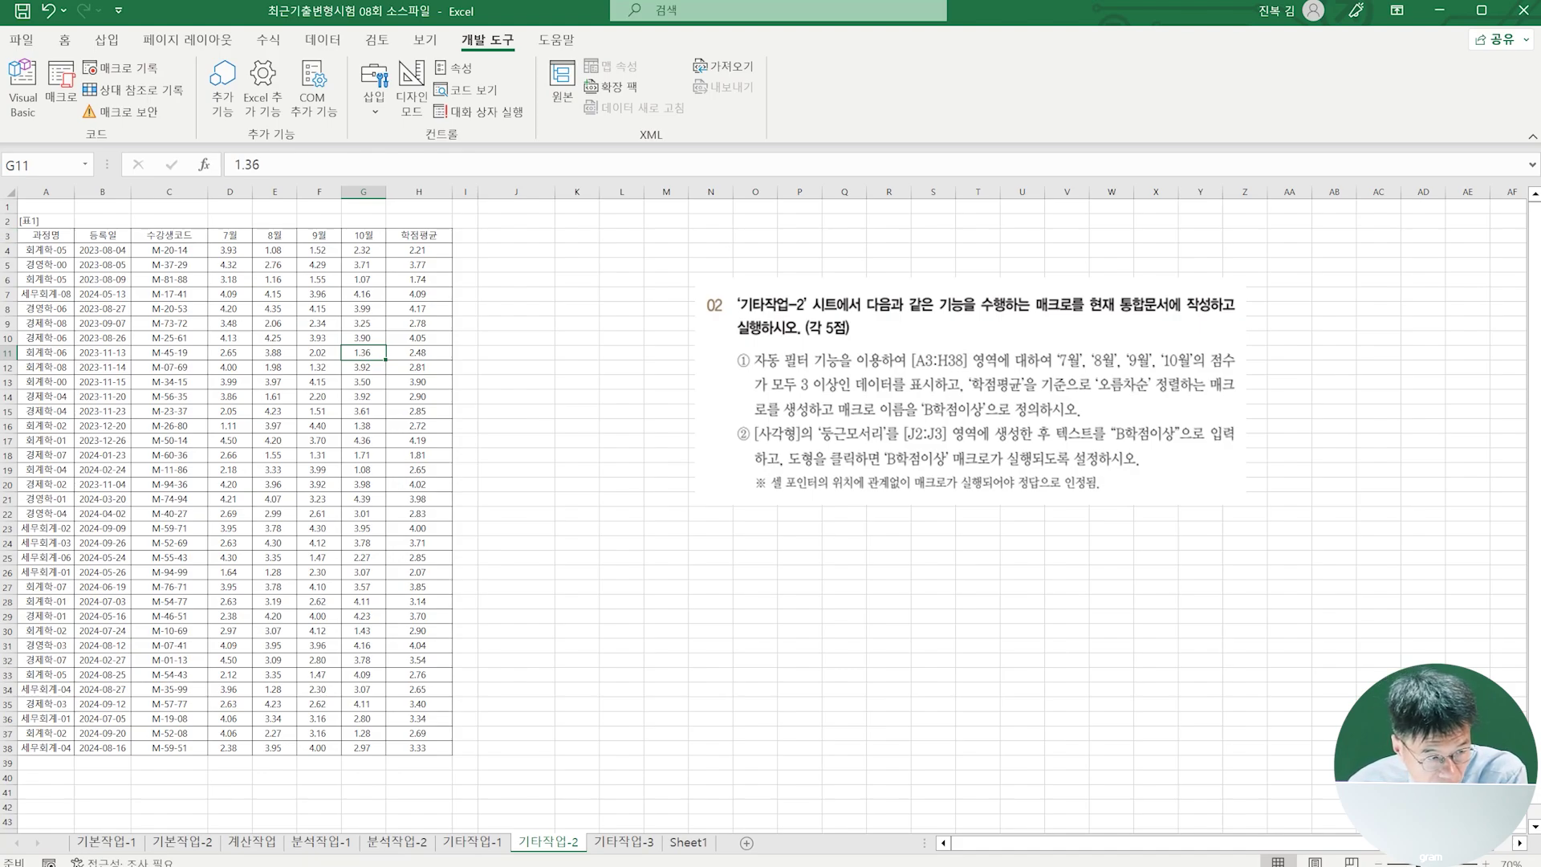
left_click(46, 206)
left_click(120, 68)
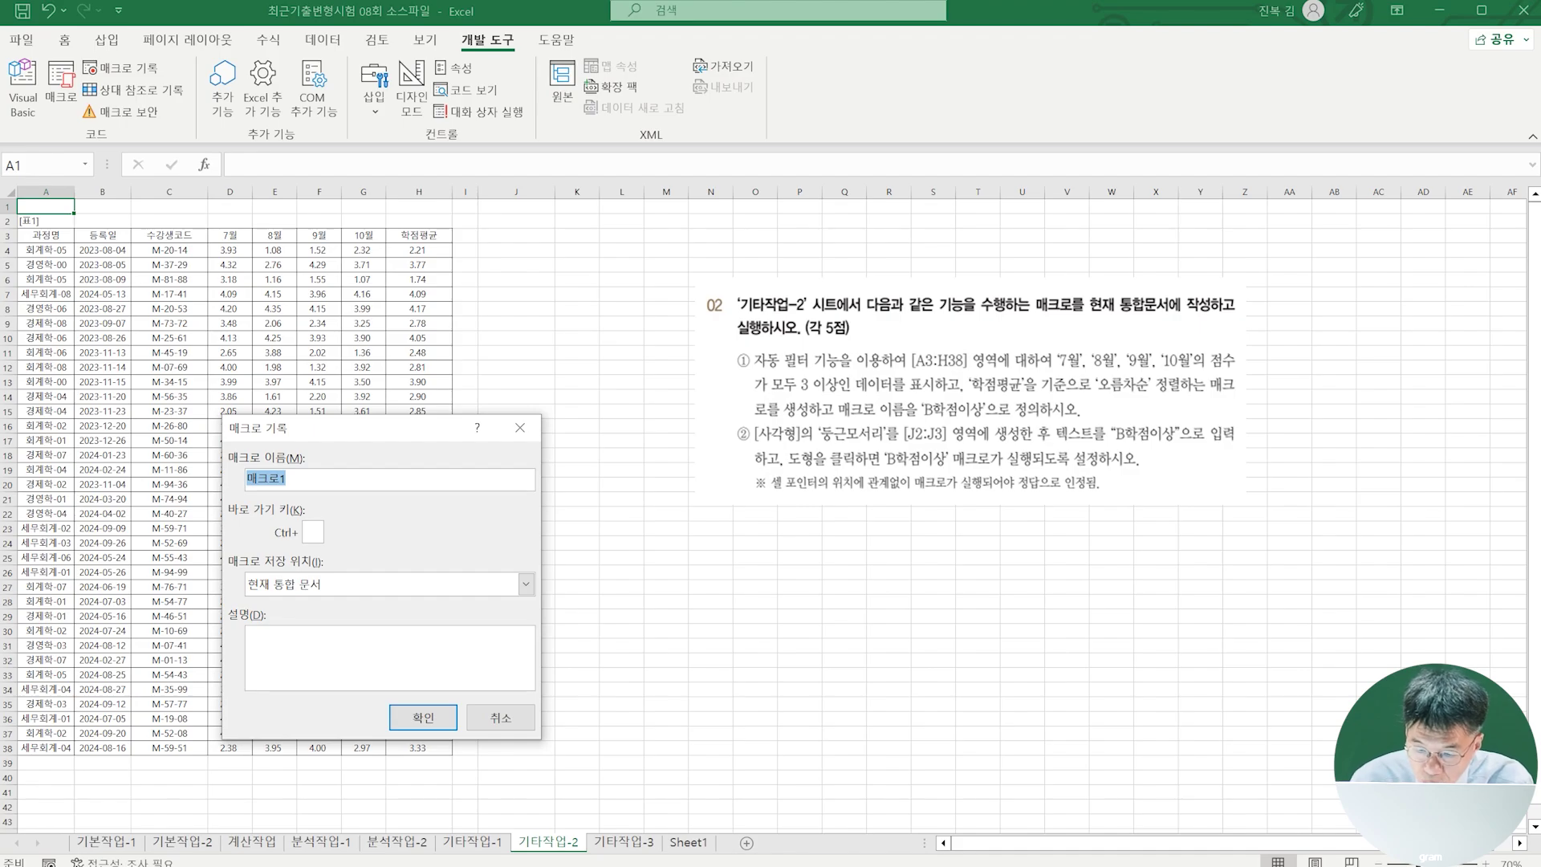
type("B학점")
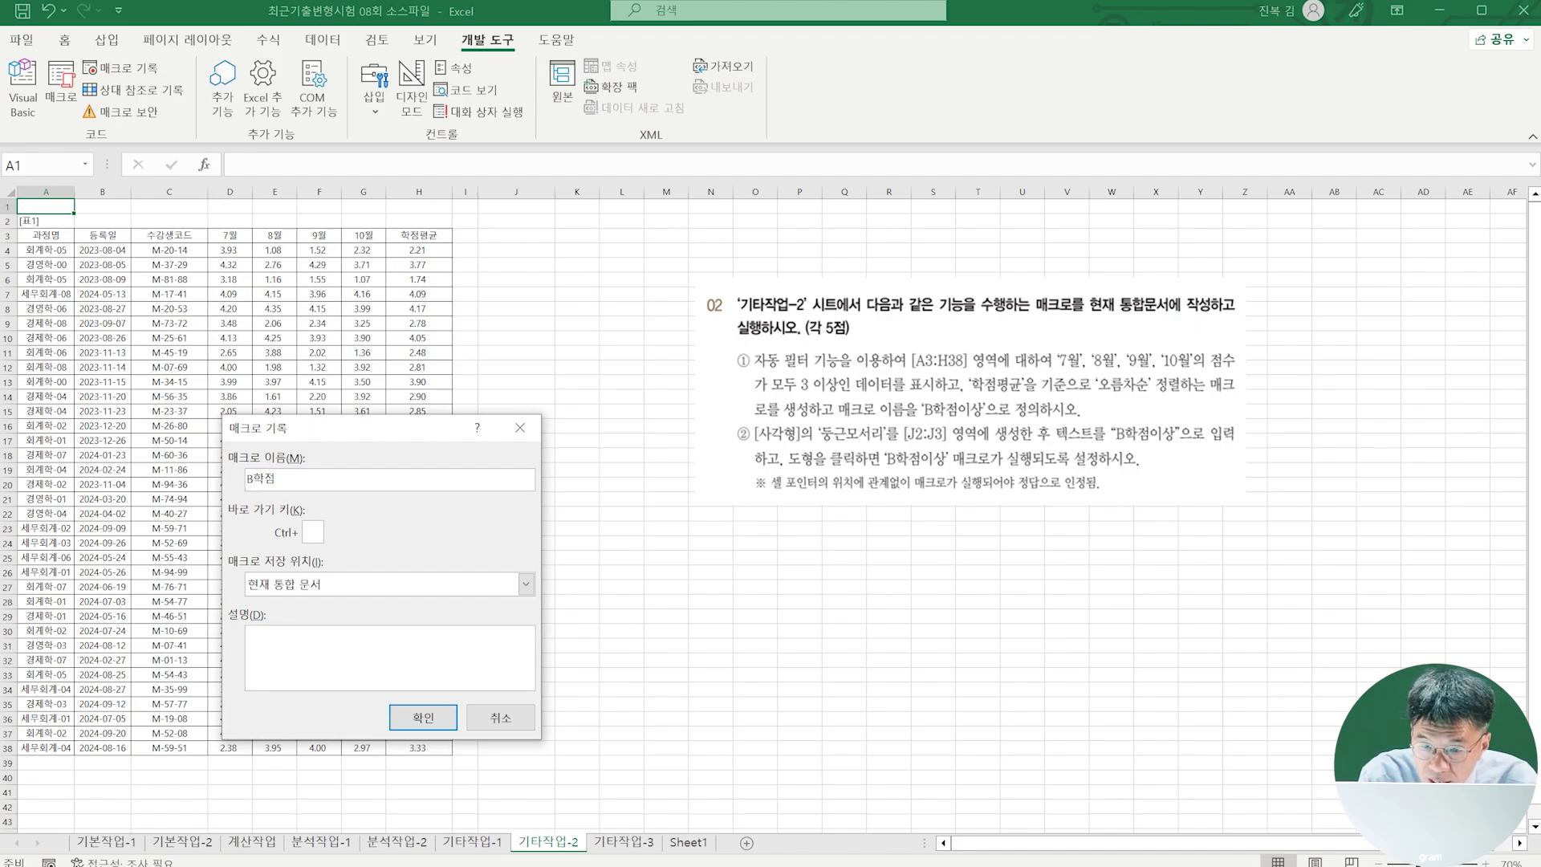
type("이상")
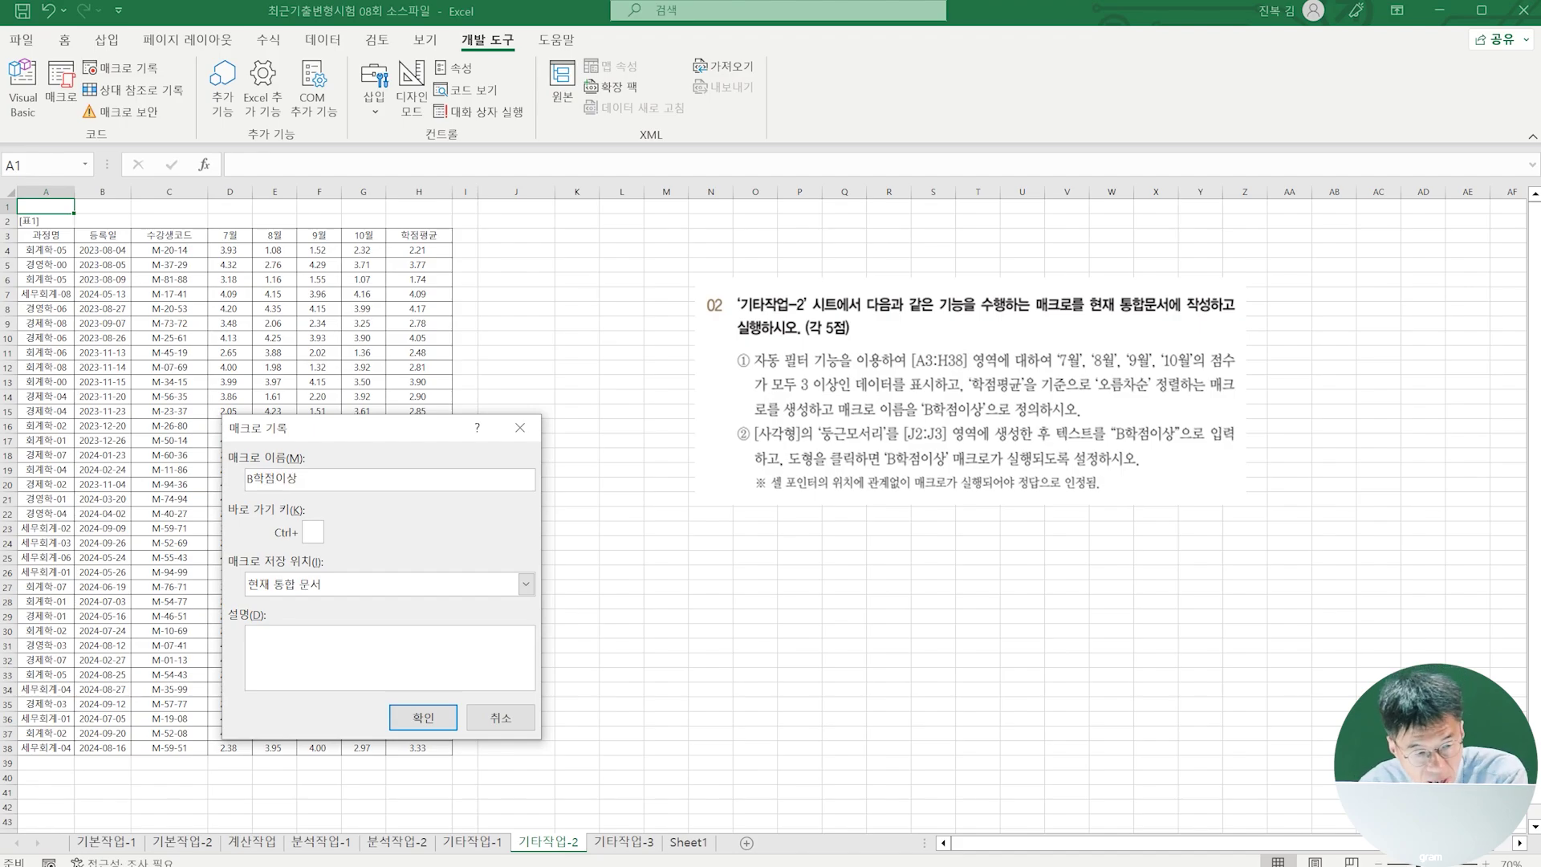
key("Return")
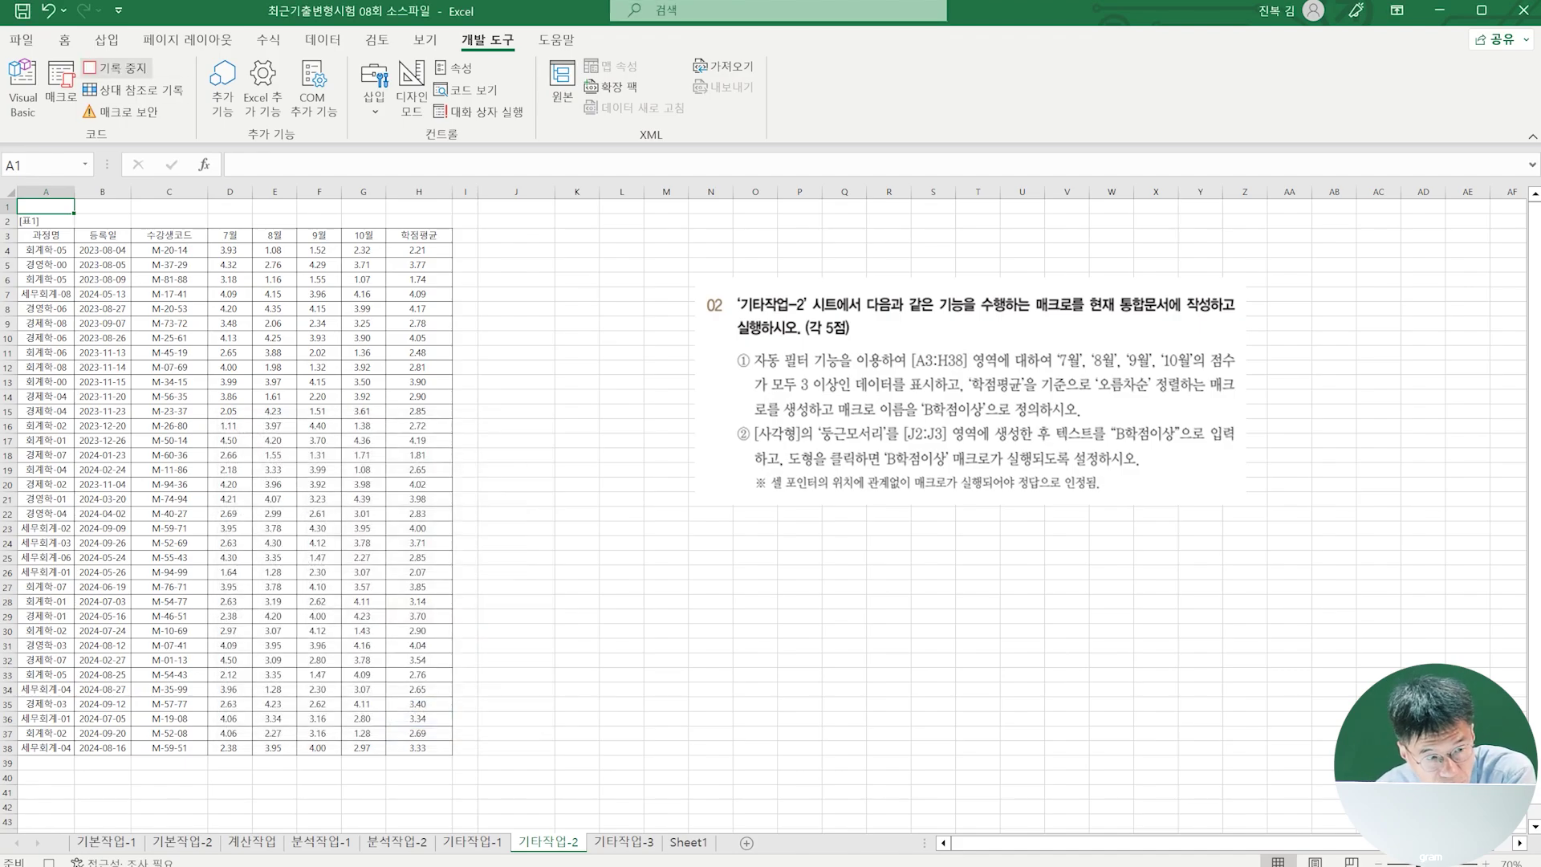
Select the range A3:H38 and turn on the automatic filter for it
left_click_drag(46, 235, 445, 750)
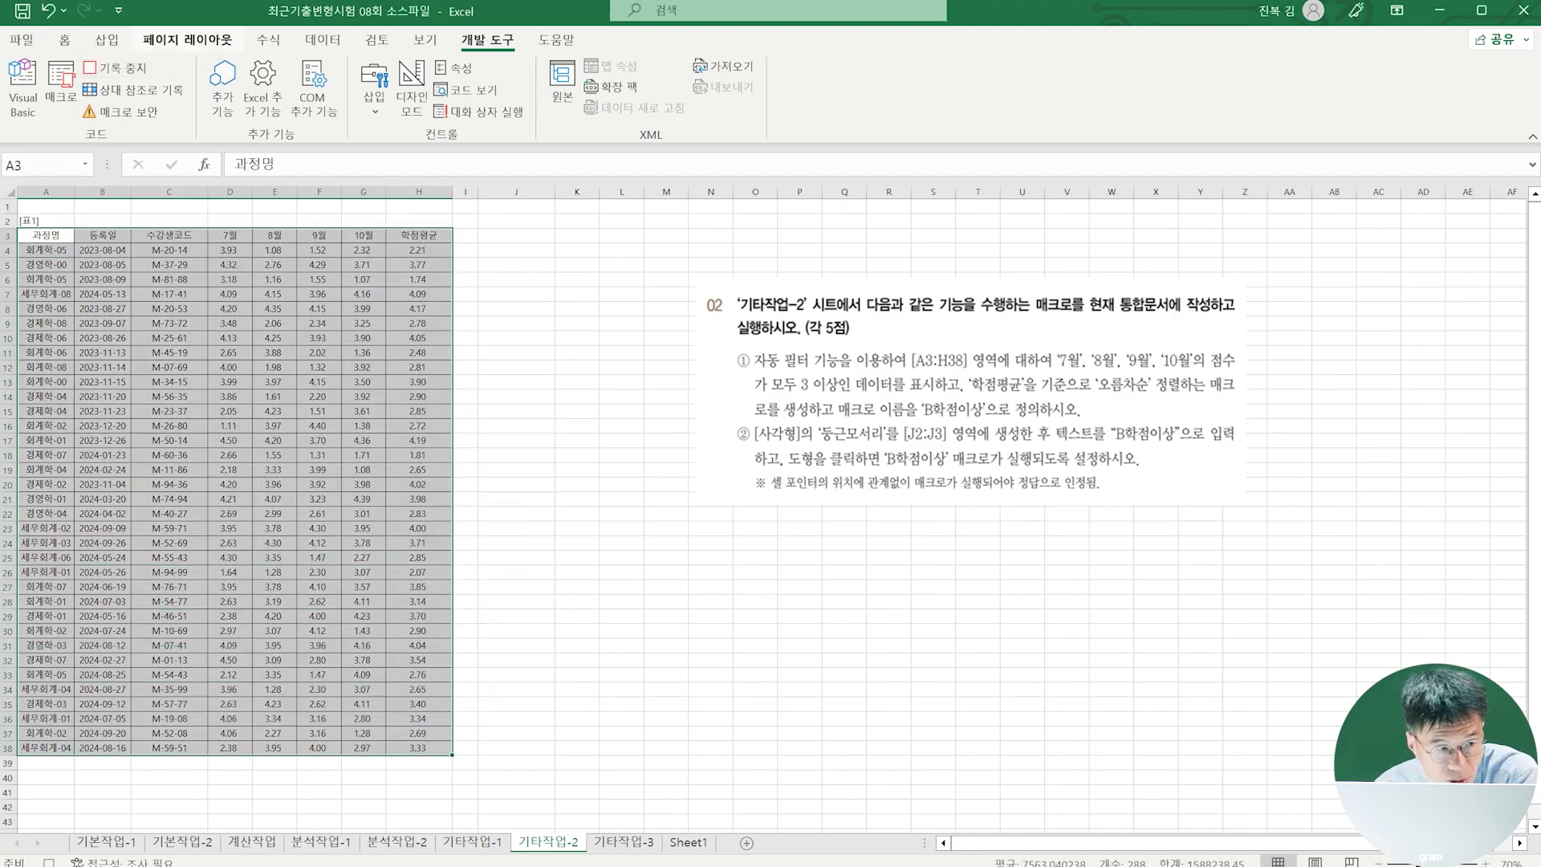
left_click(322, 40)
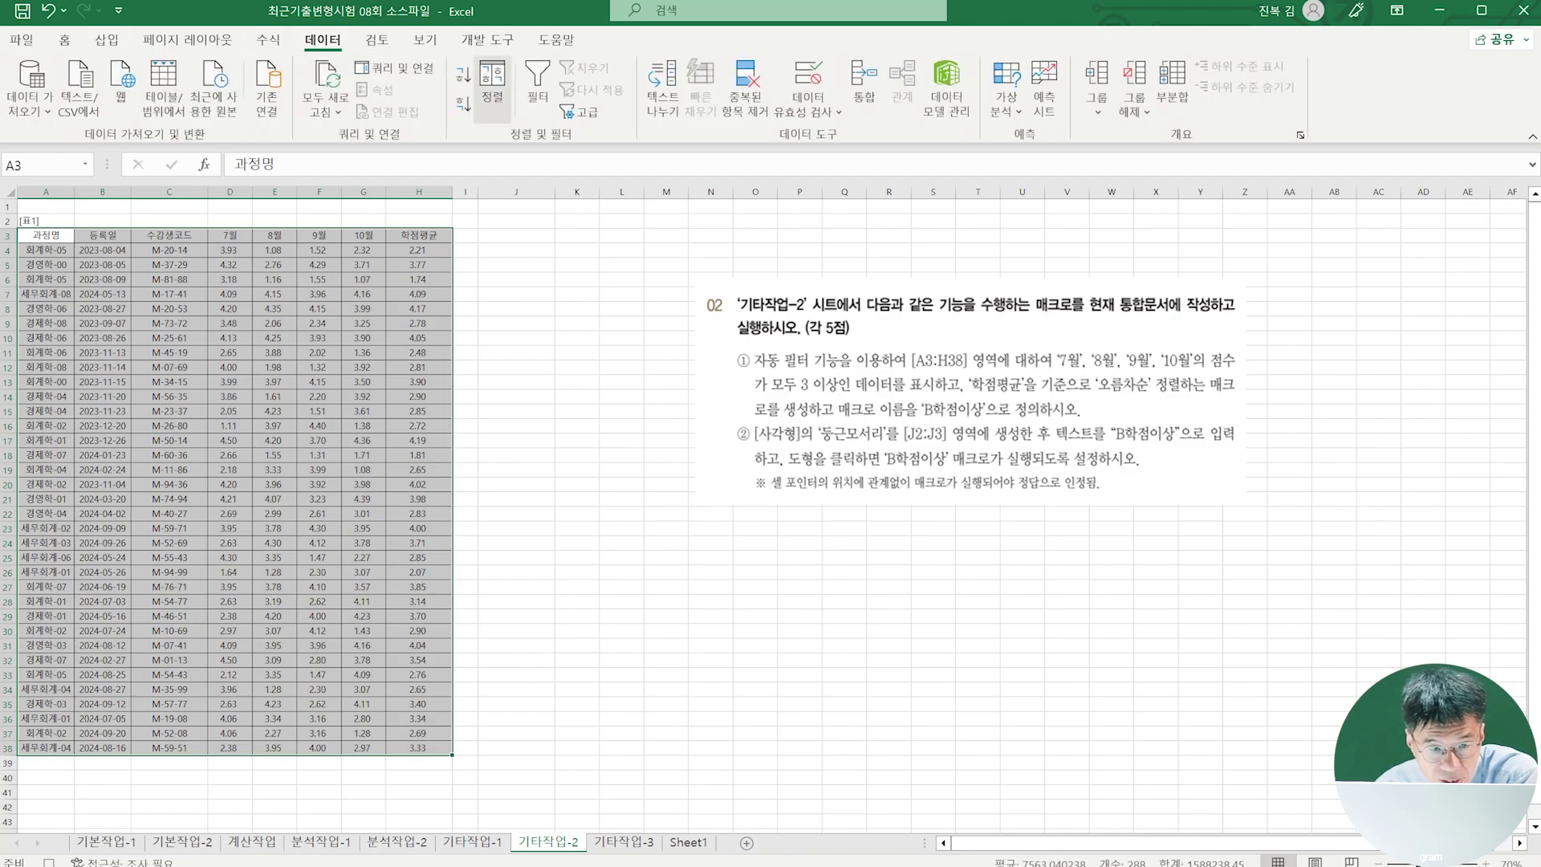
left_click(537, 80)
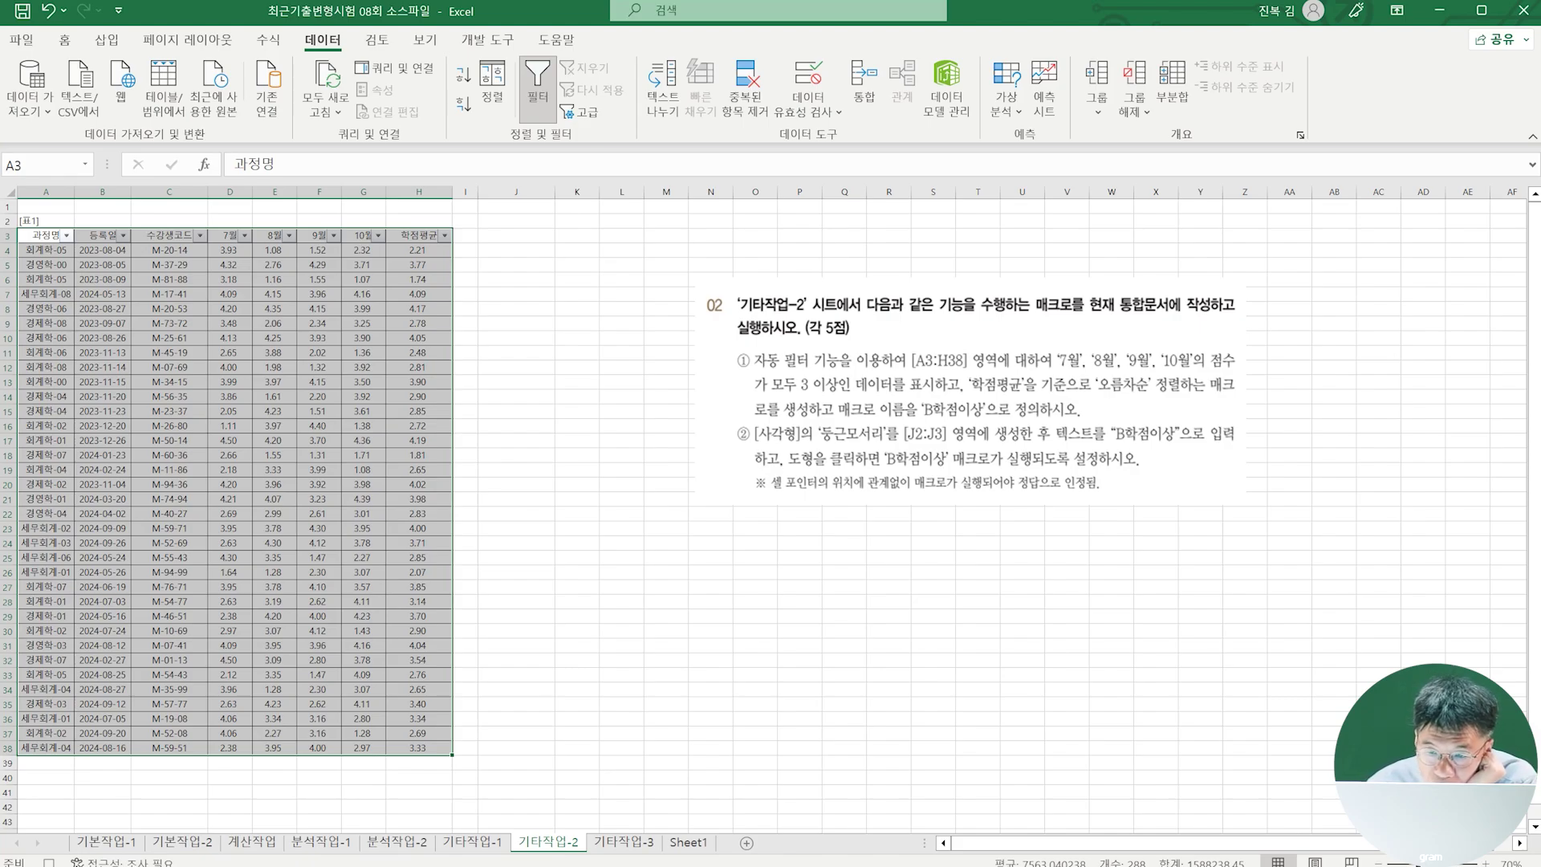
Filter the 7월 column to show only values greater than or equal to 3
left_click(244, 235)
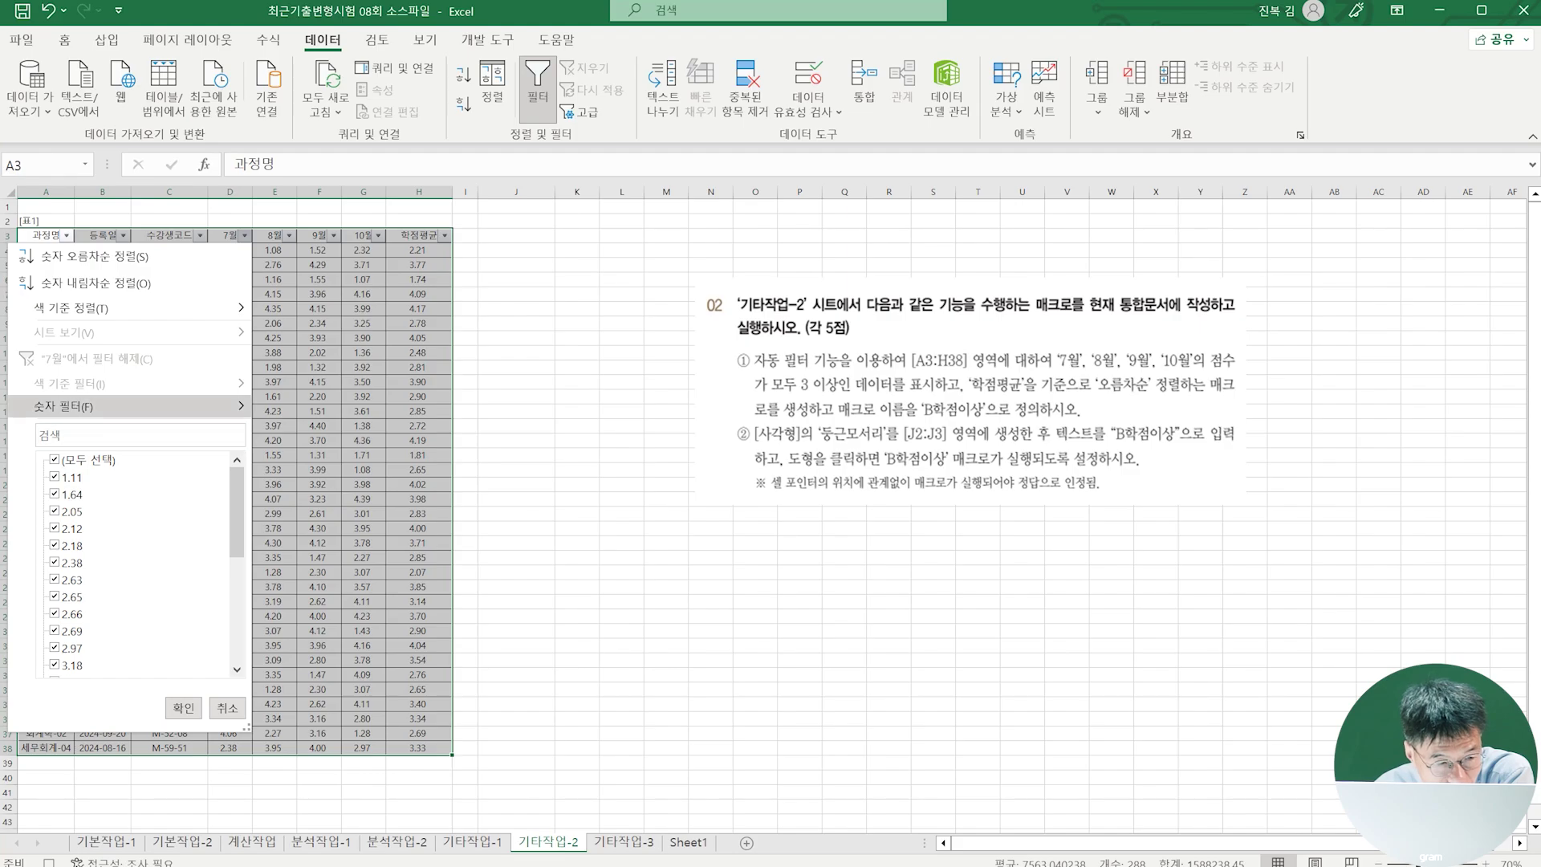
mouse_move(129, 407)
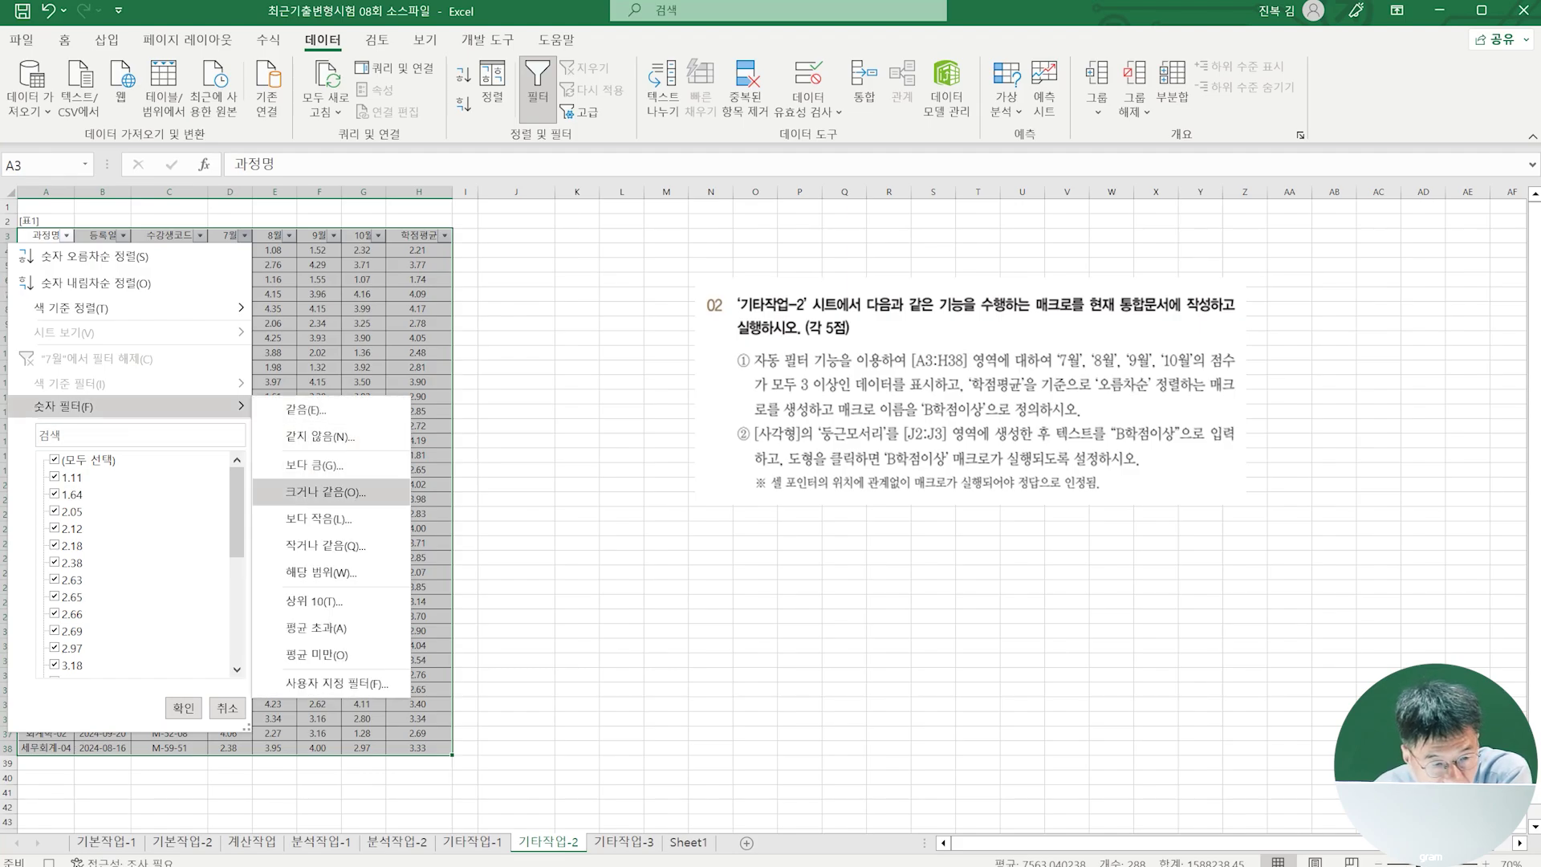
left_click(325, 491)
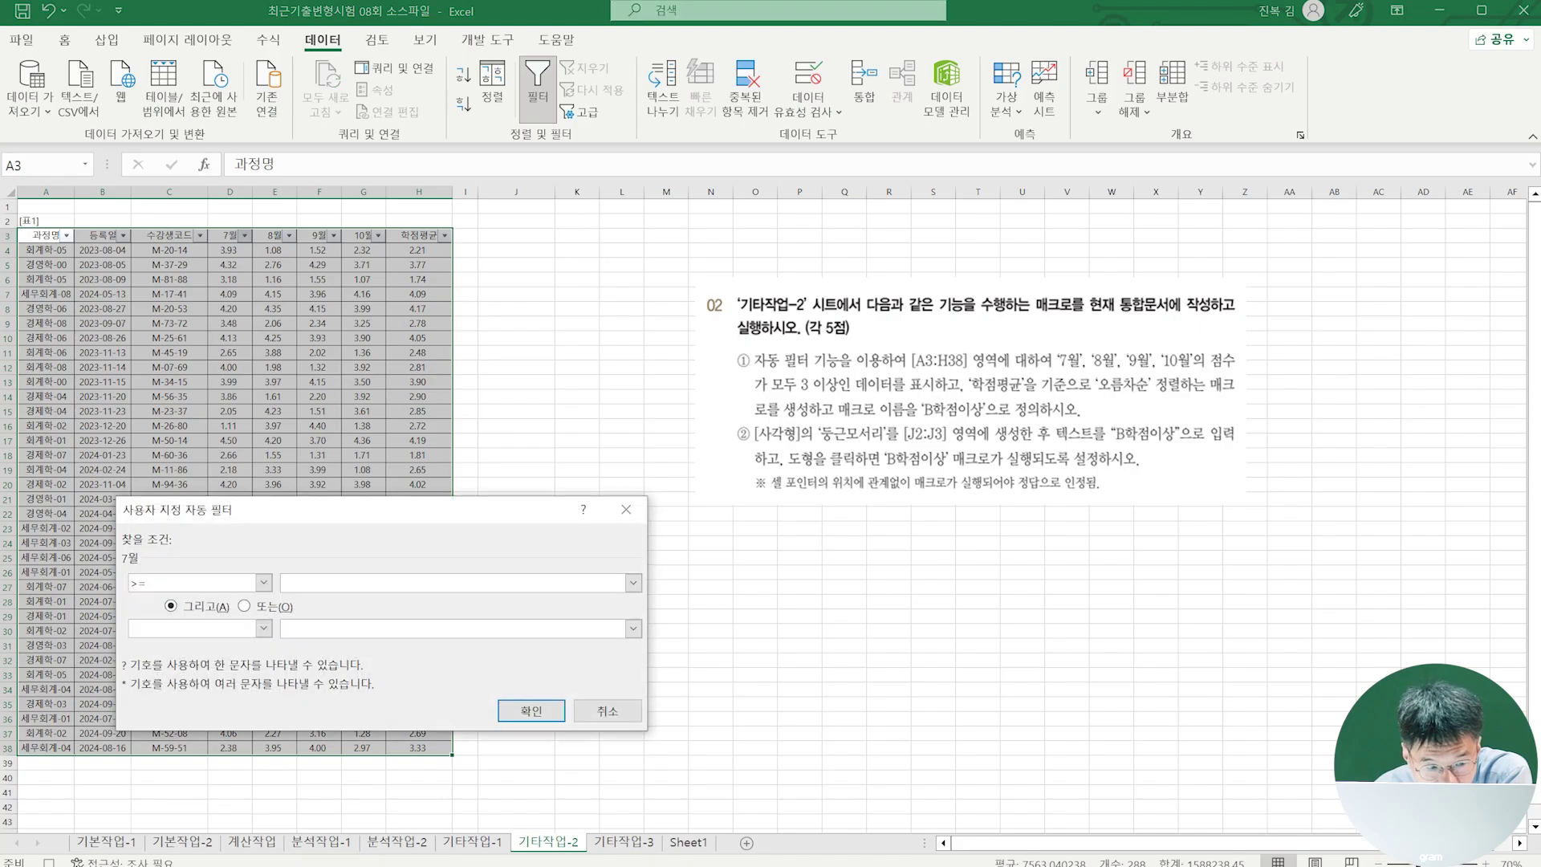
type("3")
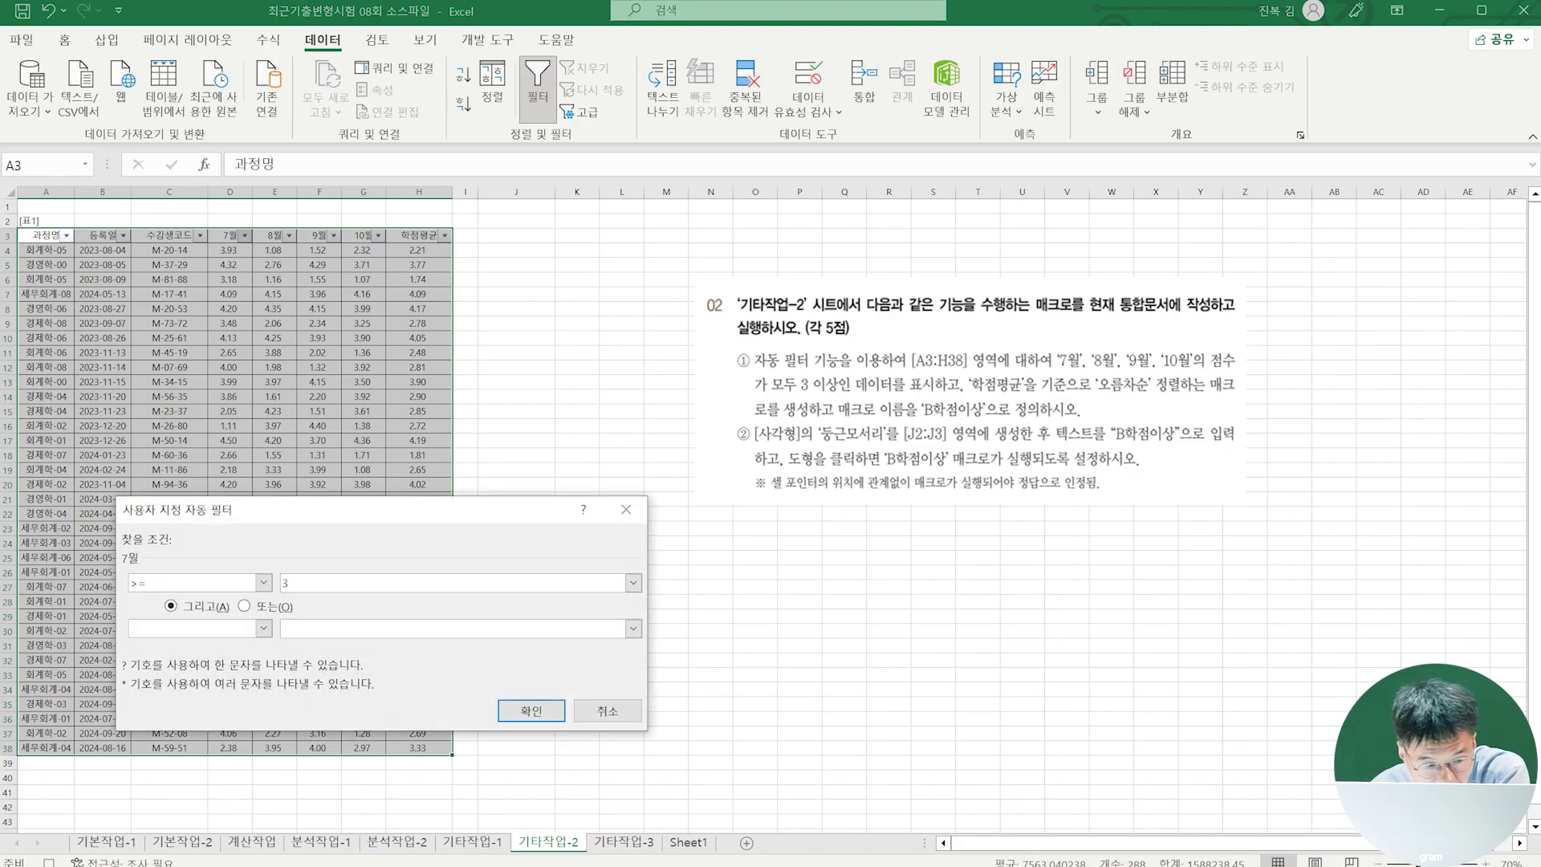
left_click(531, 710)
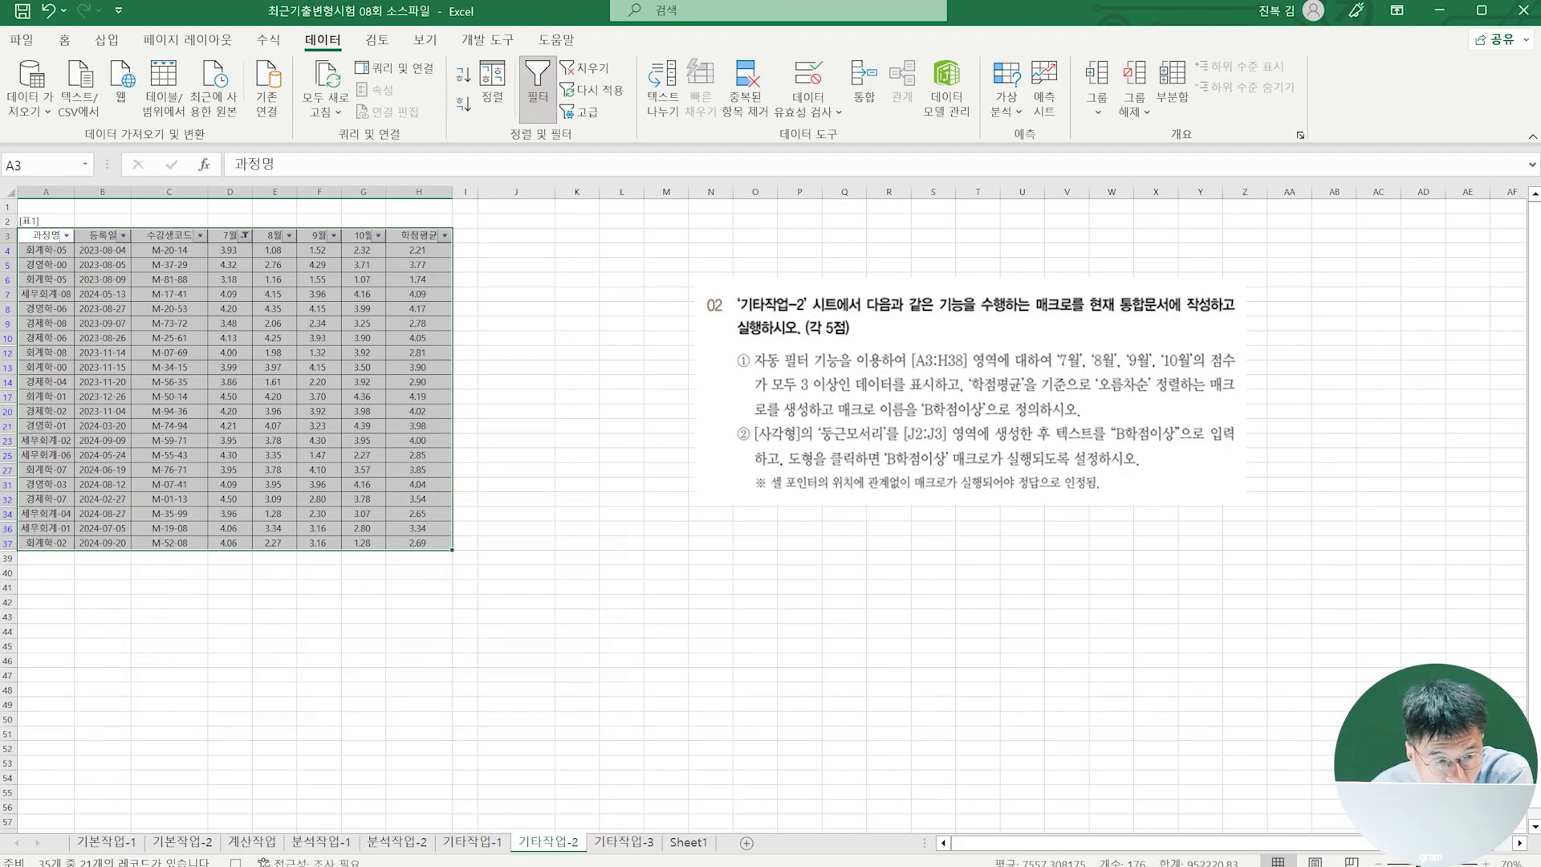
Filter the 8월 column to values greater than or equal to 3
left_click(289, 235)
mouse_move(185, 406)
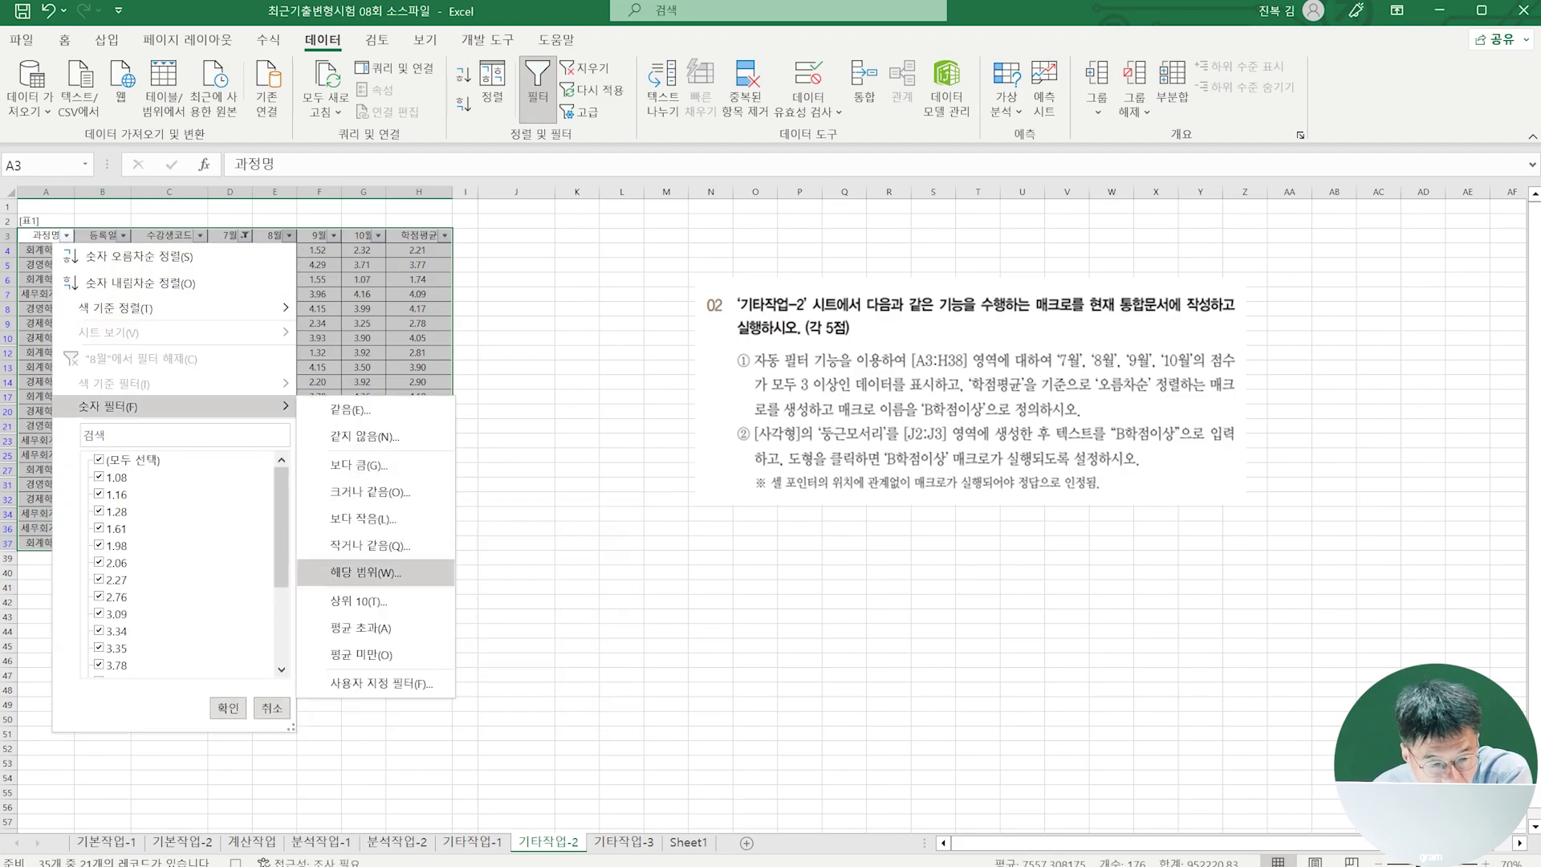
left_click(371, 491)
type("3")
key("Return")
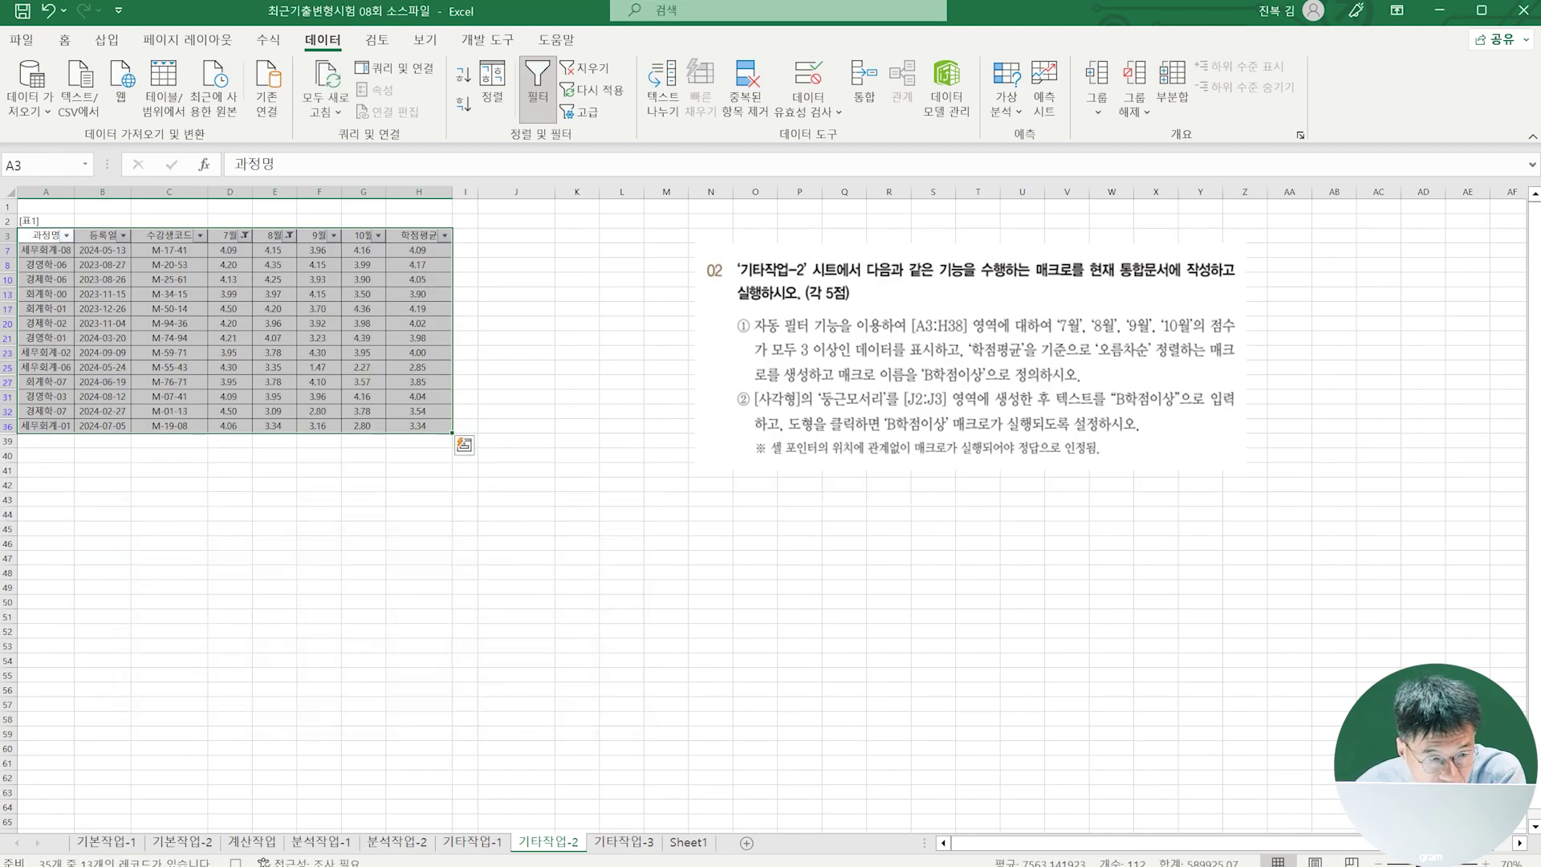
Restrict the 9월 column to values greater than or equal to 3 with a number filter
left_click(333, 235)
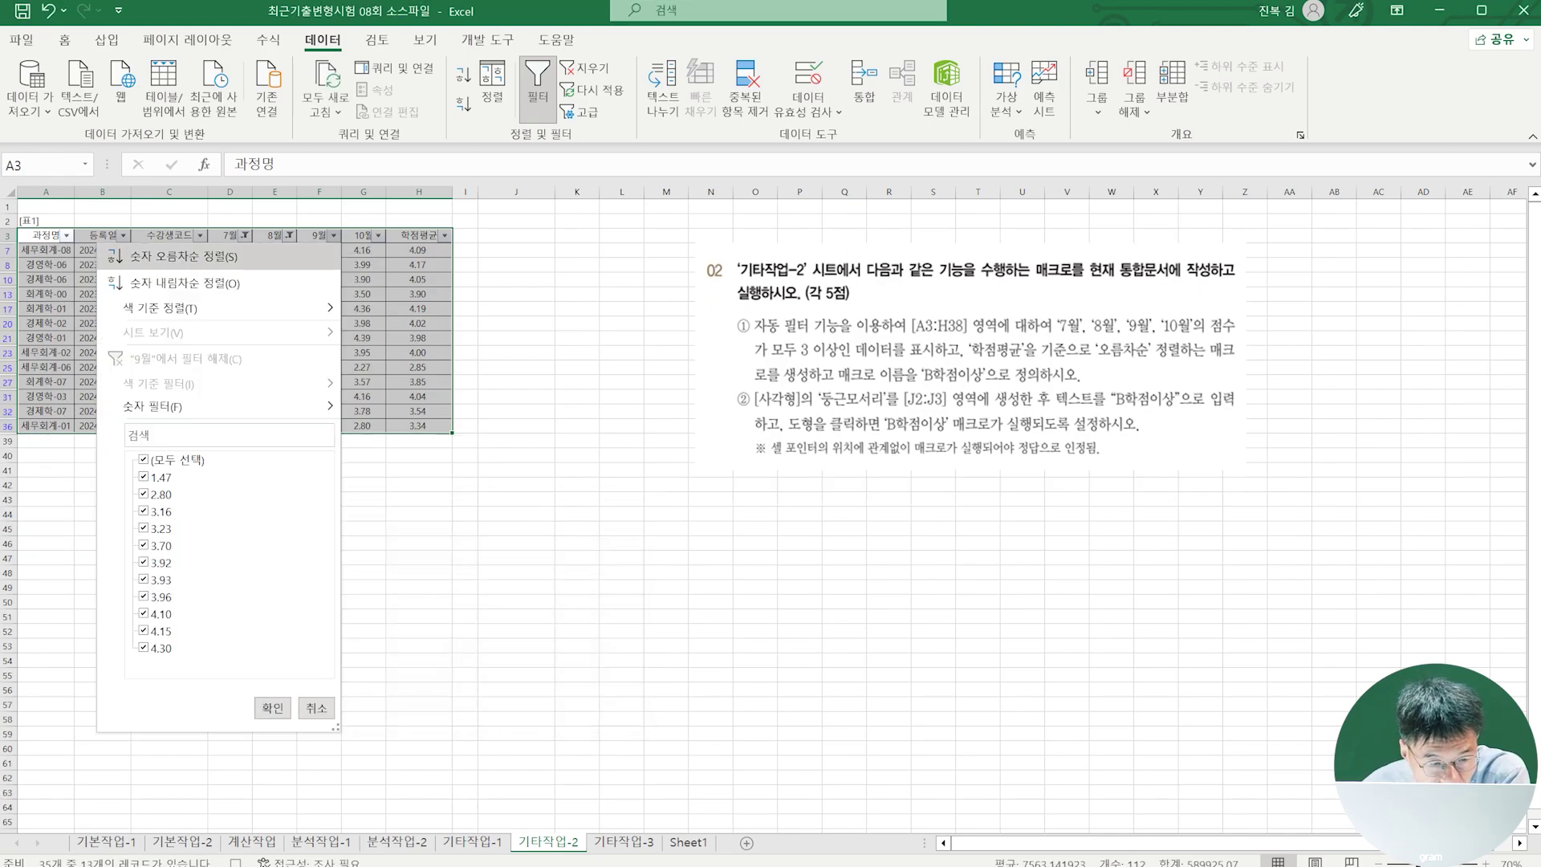
mouse_move(325, 406)
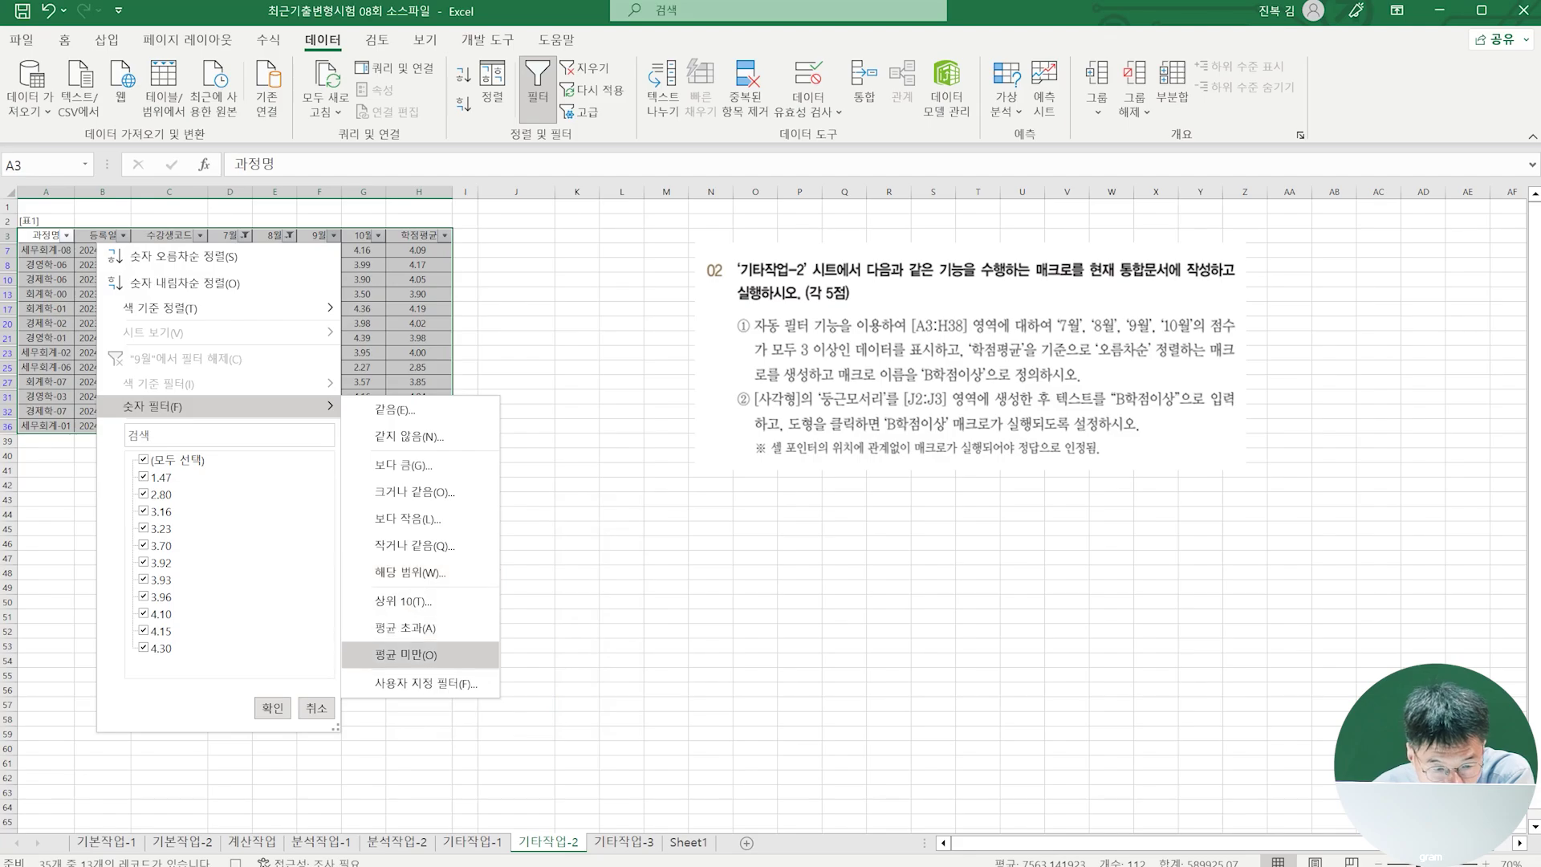
left_click(415, 492)
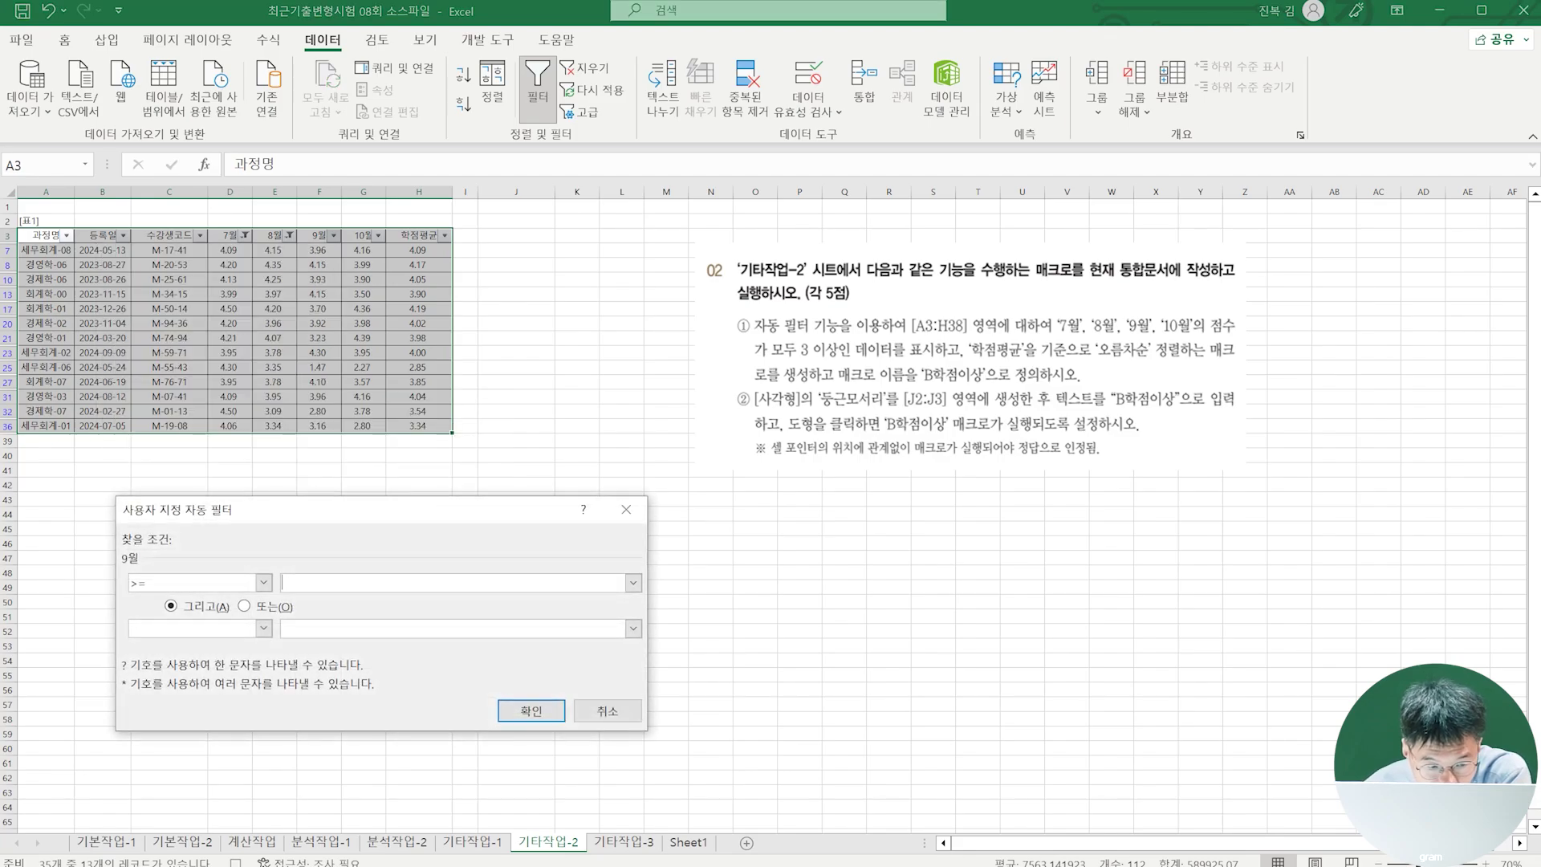
type("3")
key("Return")
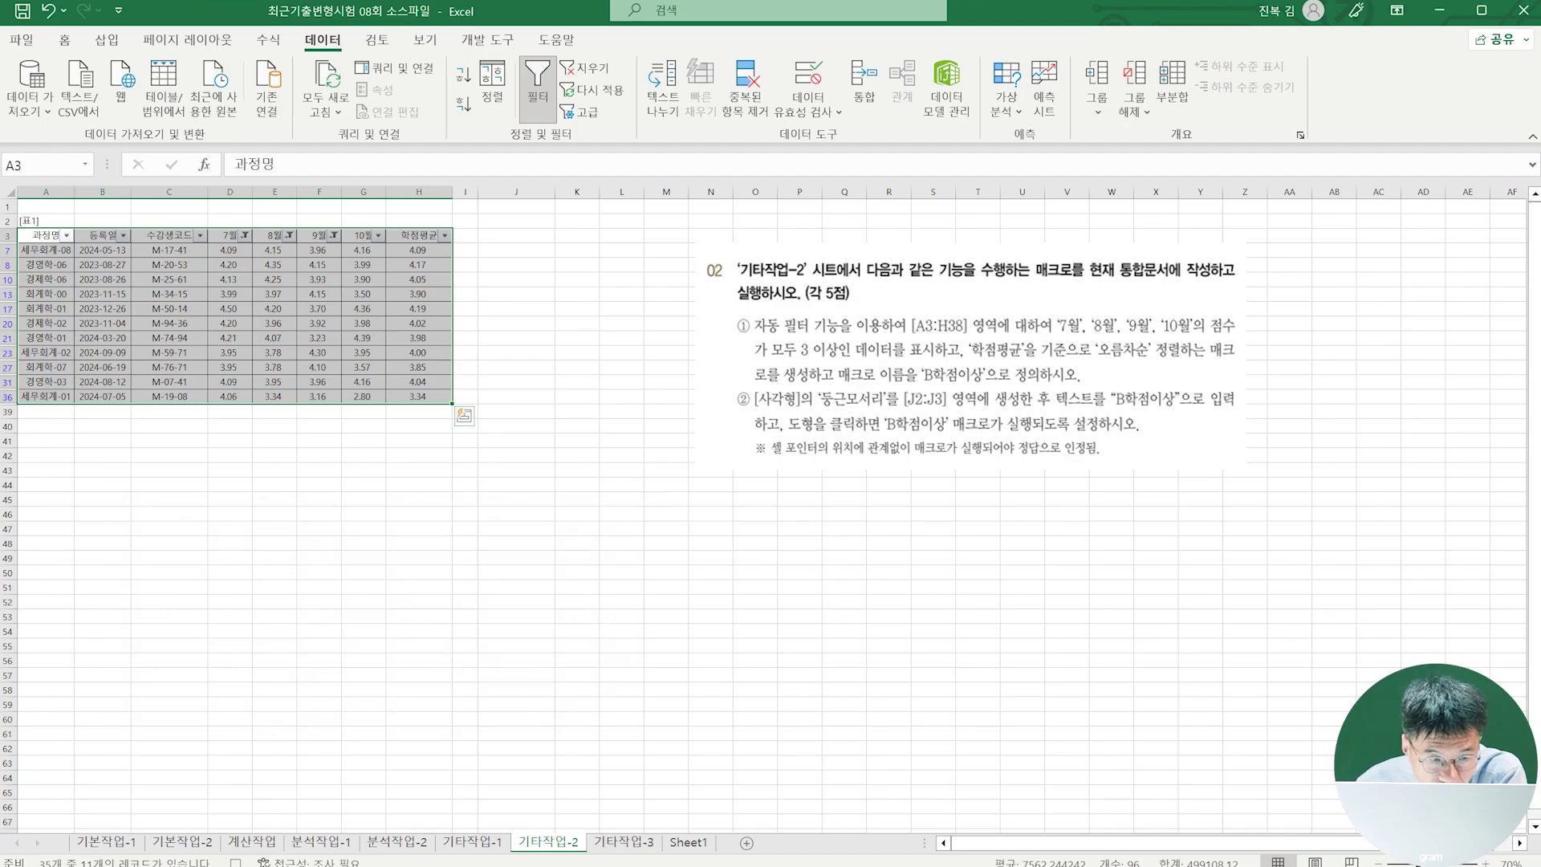
Apply a number filter to the 10월 column for values greater than or equal to 3
left_click(378, 235)
mouse_move(241, 406)
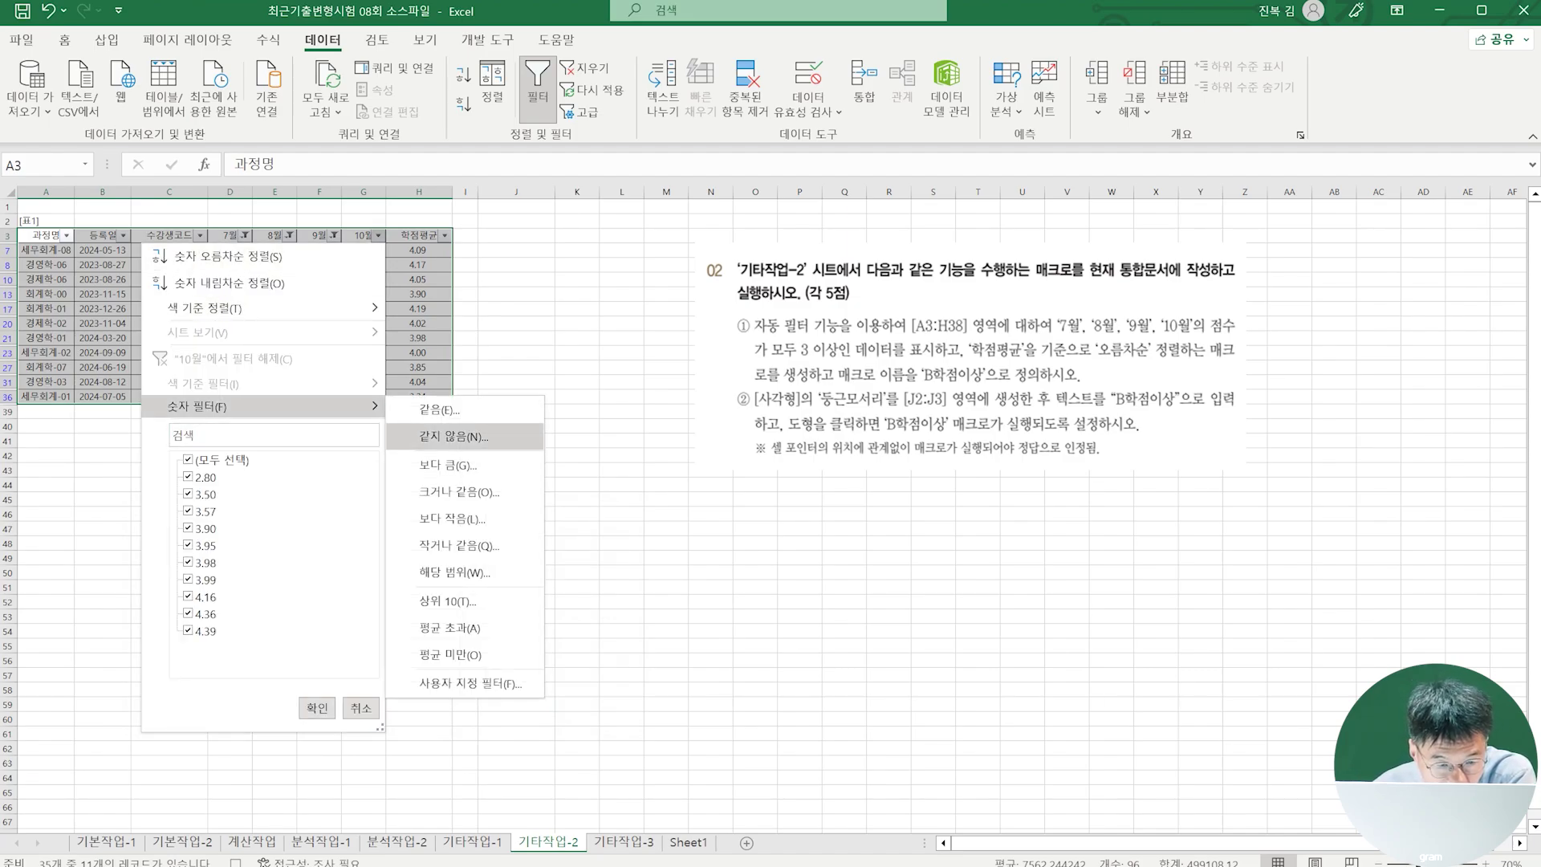
left_click(457, 492)
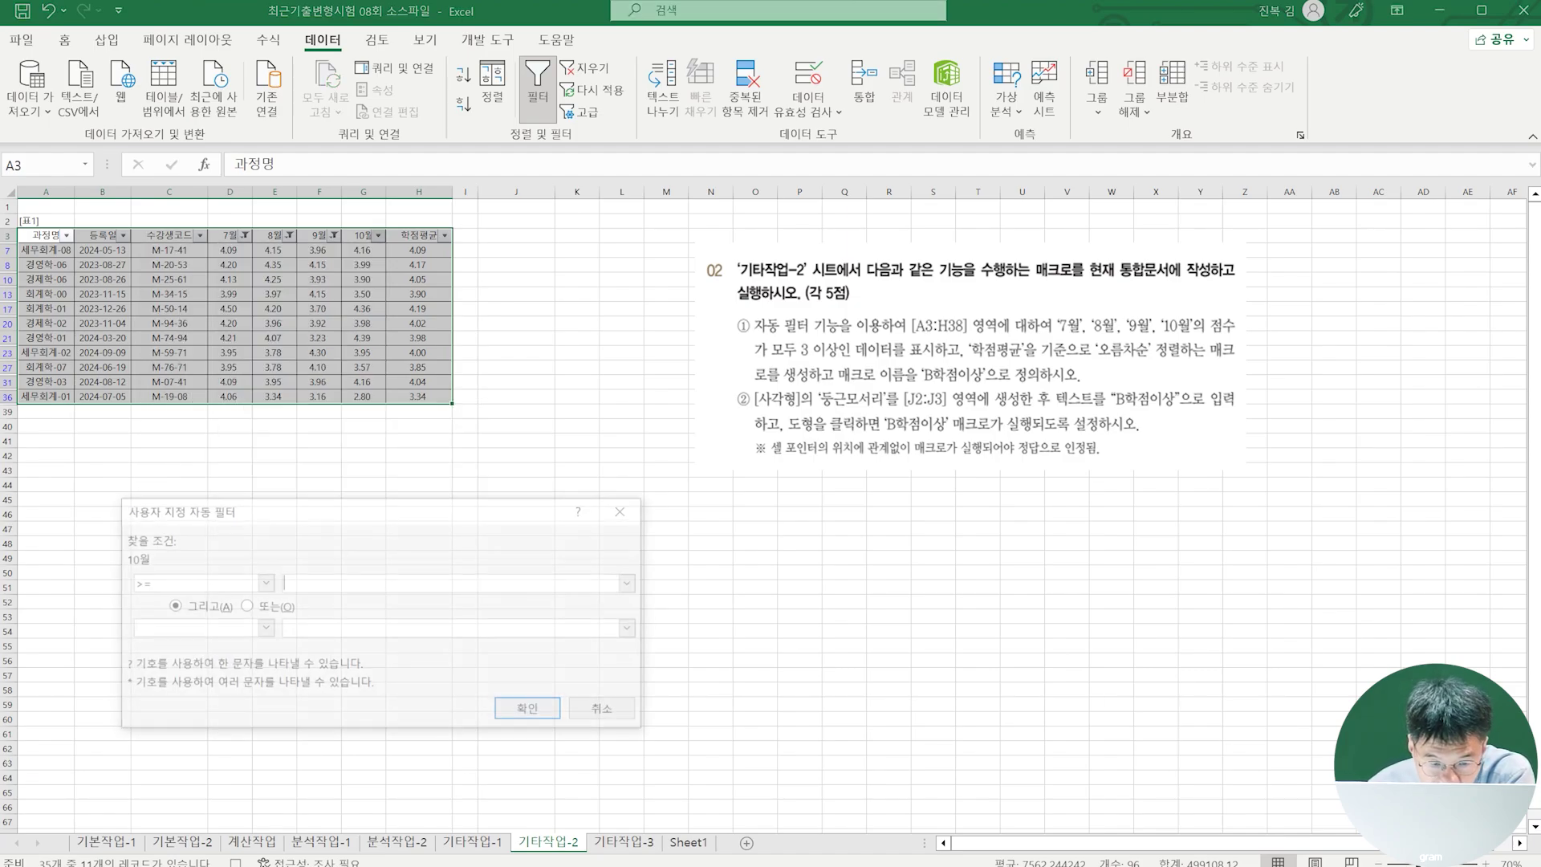
type("3")
key("Return")
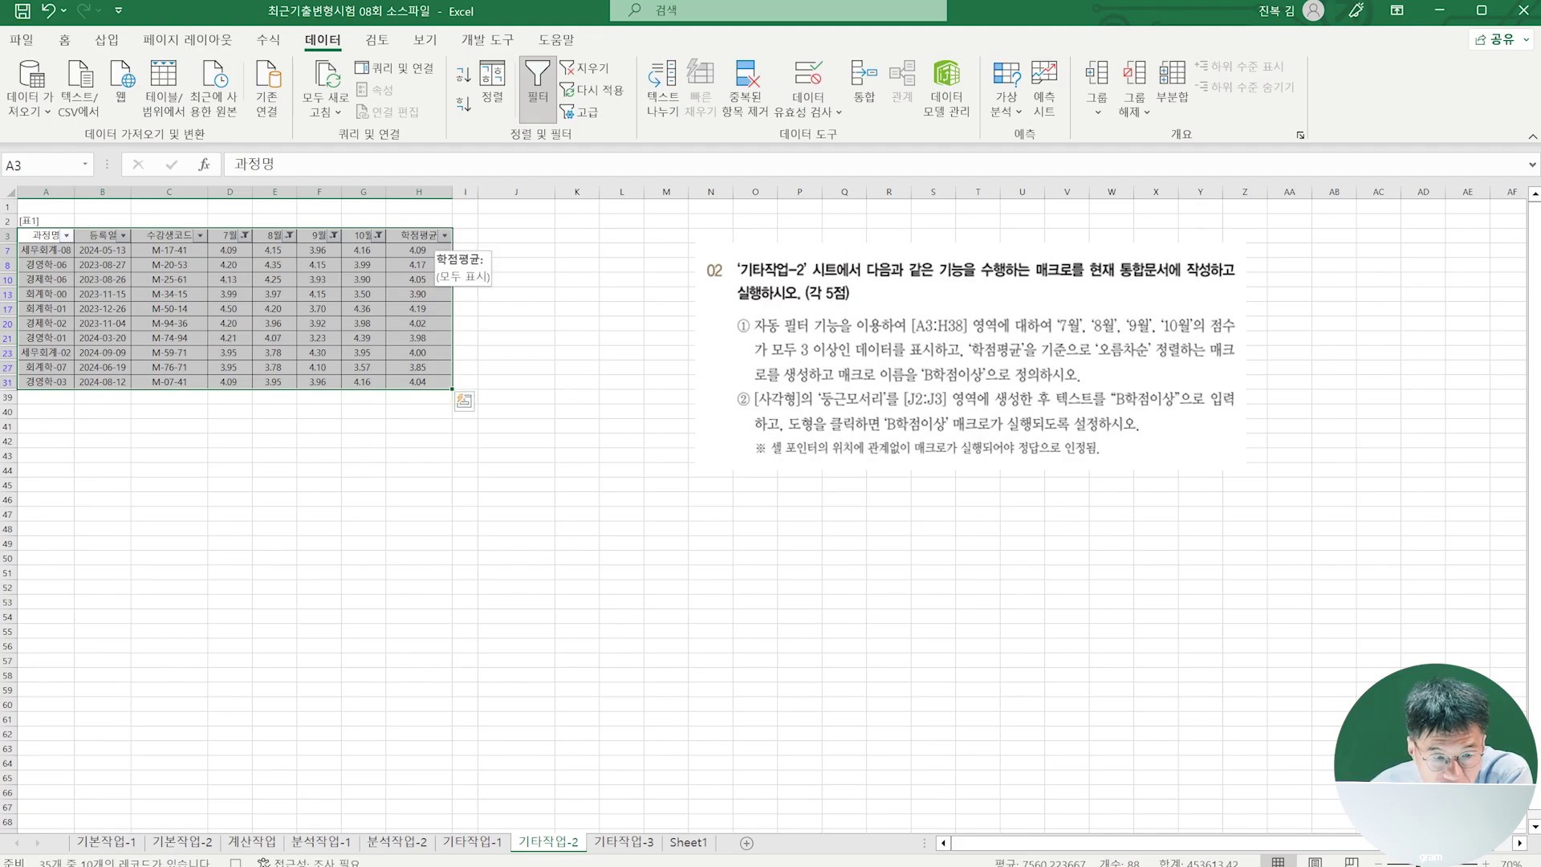
Sort the filtered list by 학점평균 in ascending order and stop recording the macro
left_click(443, 235)
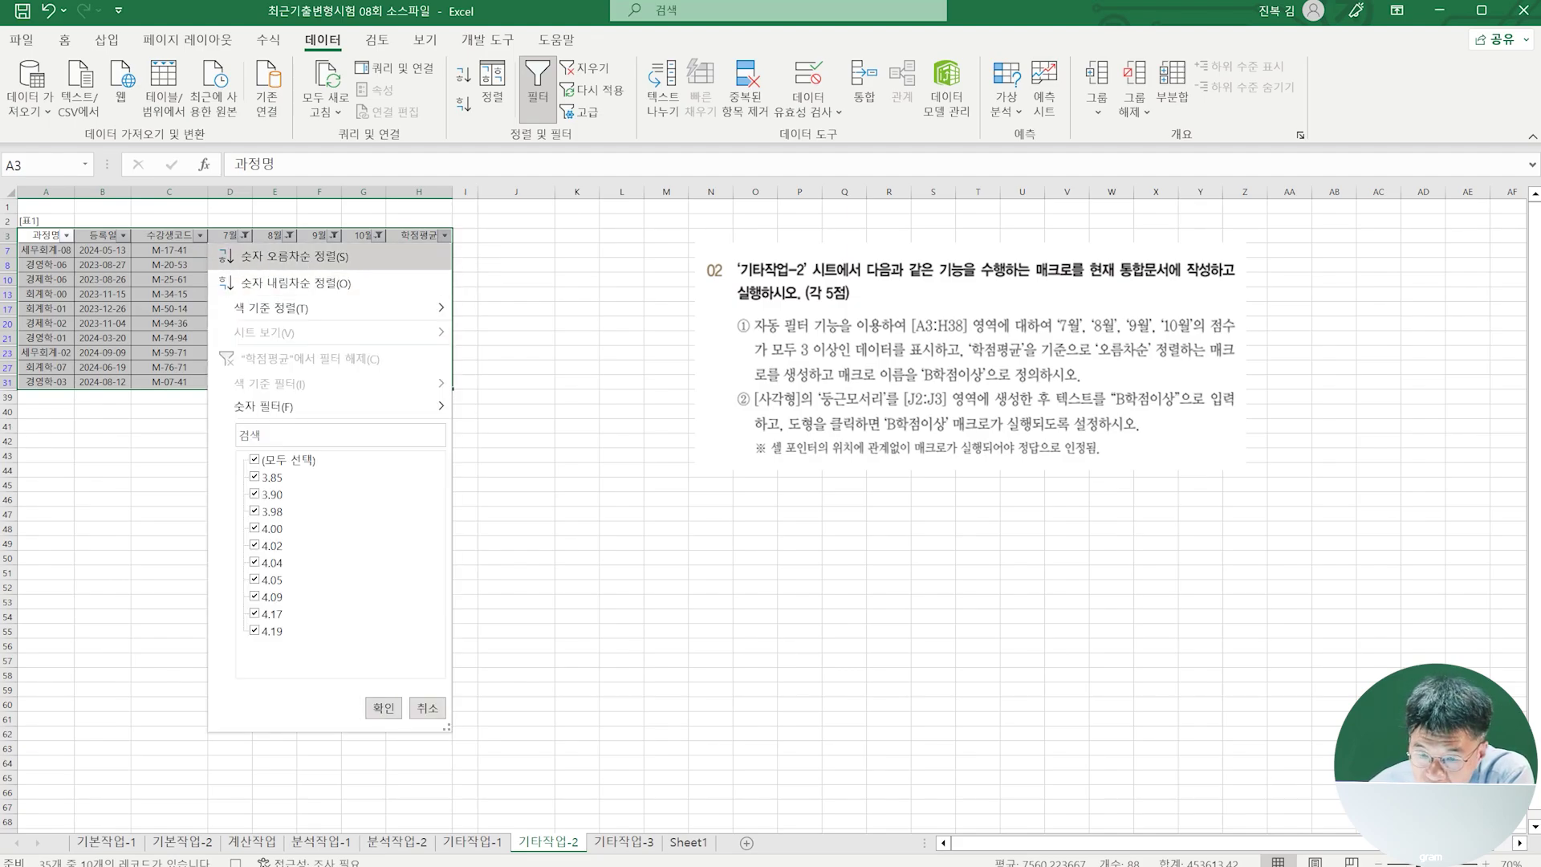
left_click(293, 256)
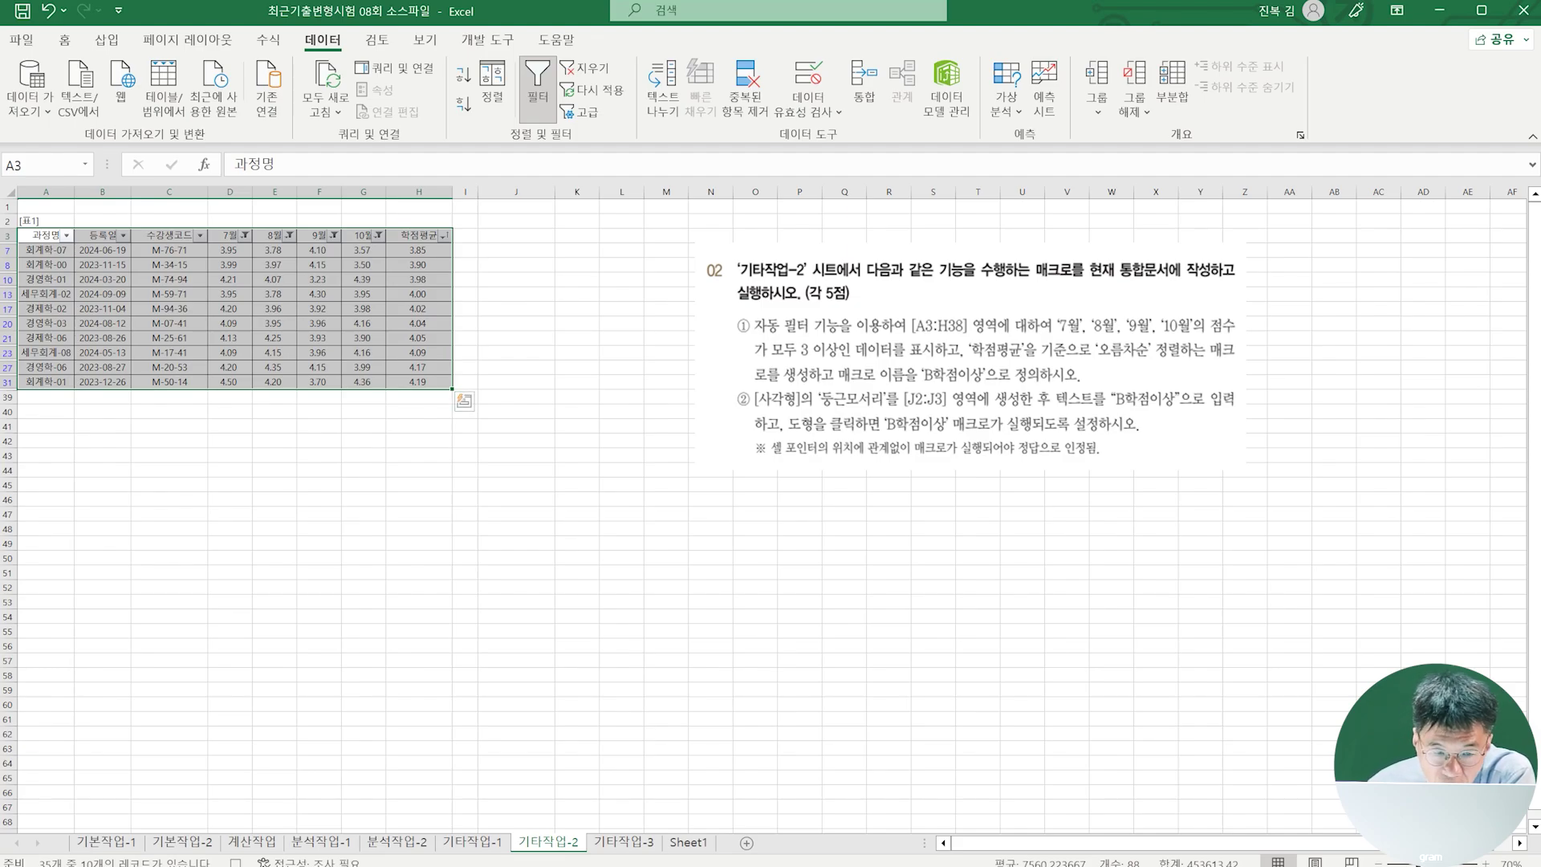
left_click(622, 455)
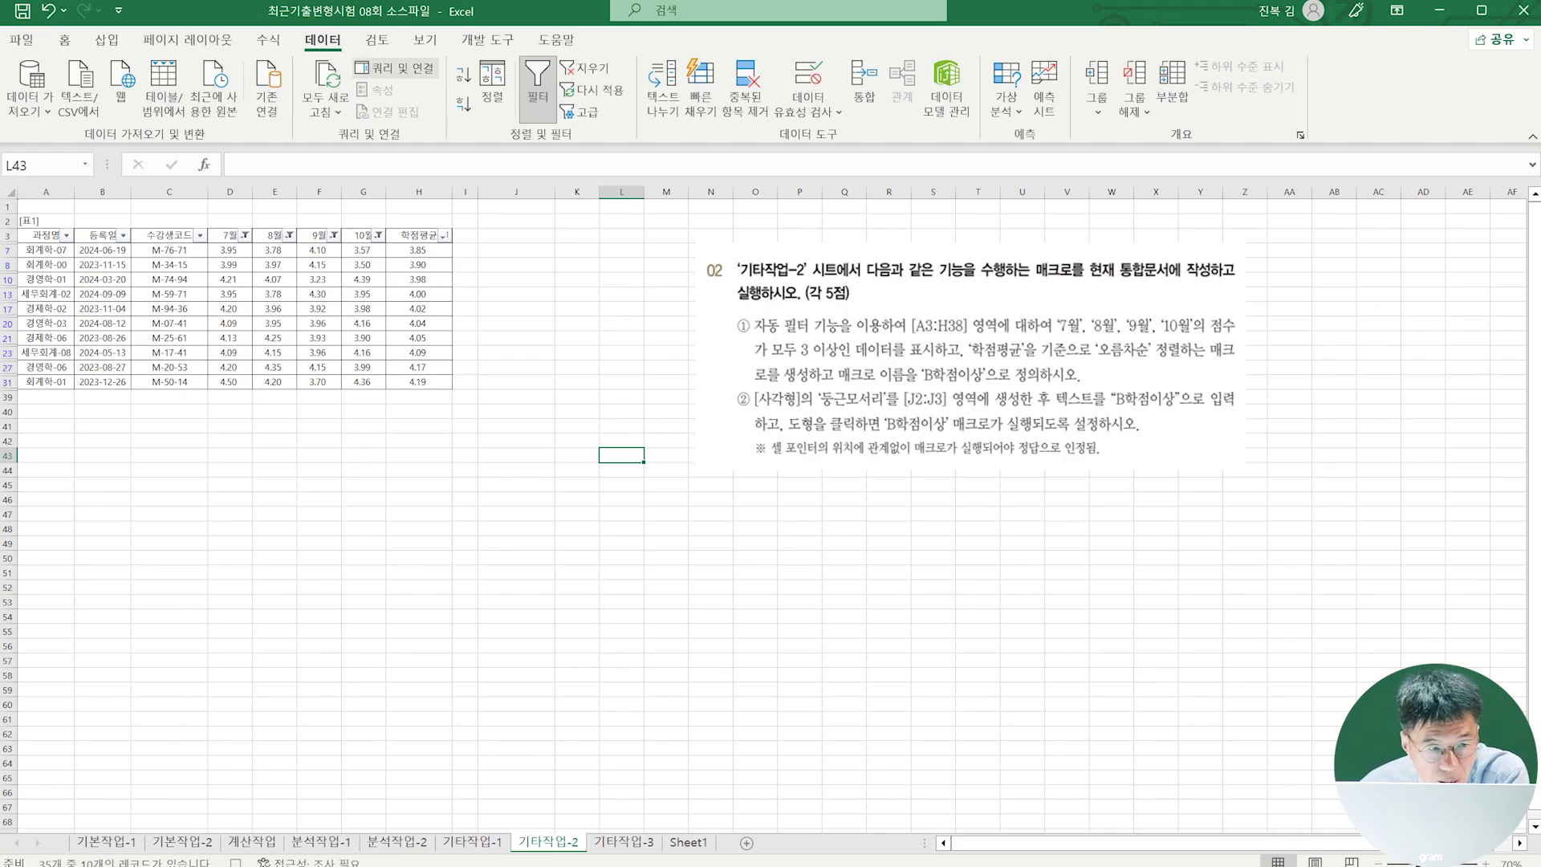
left_click(487, 39)
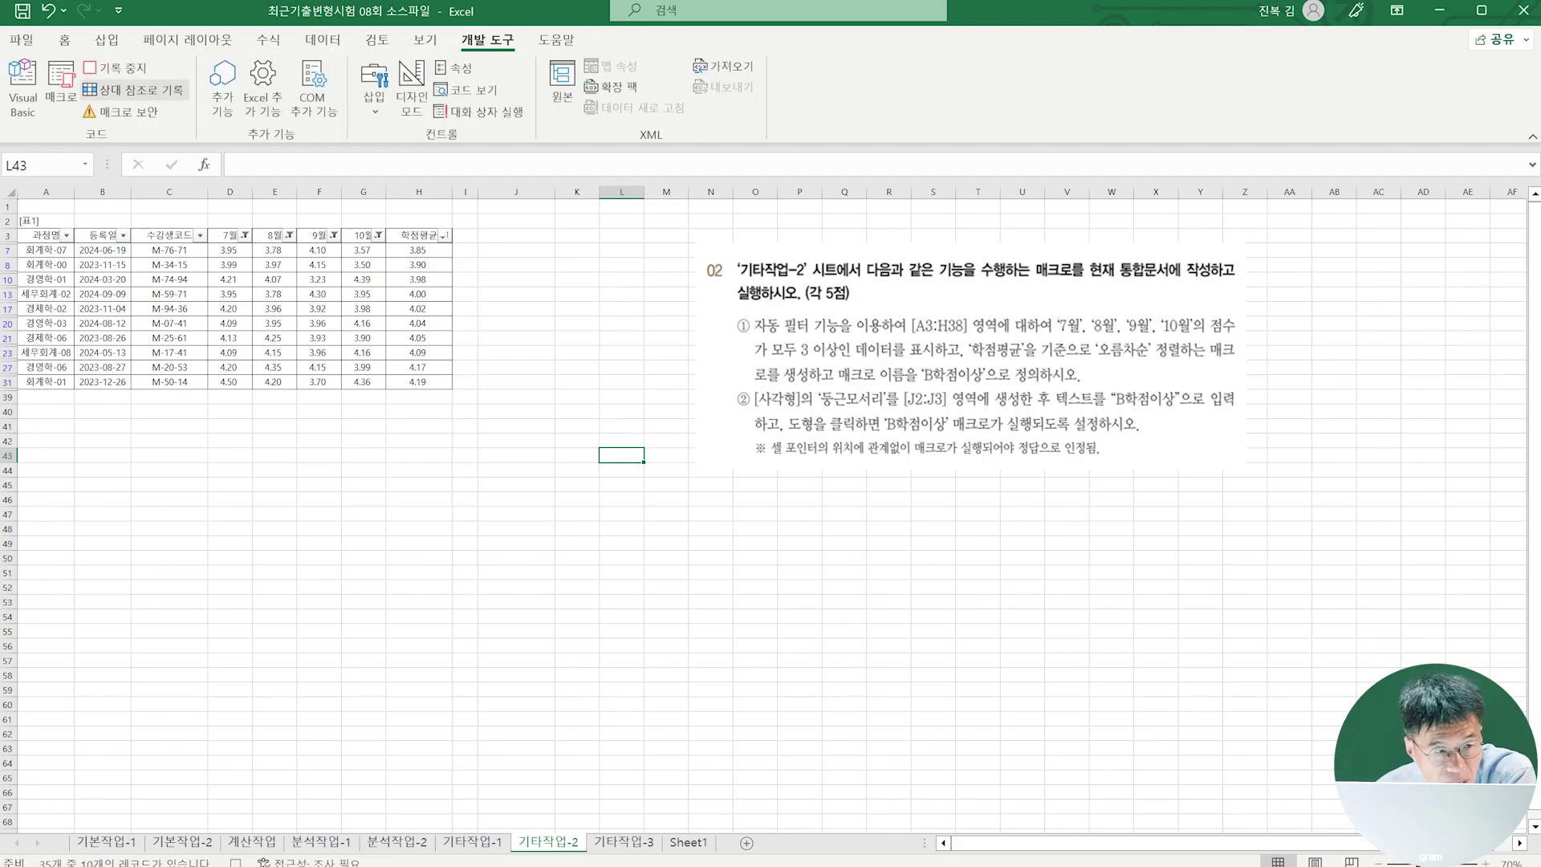
left_click(116, 68)
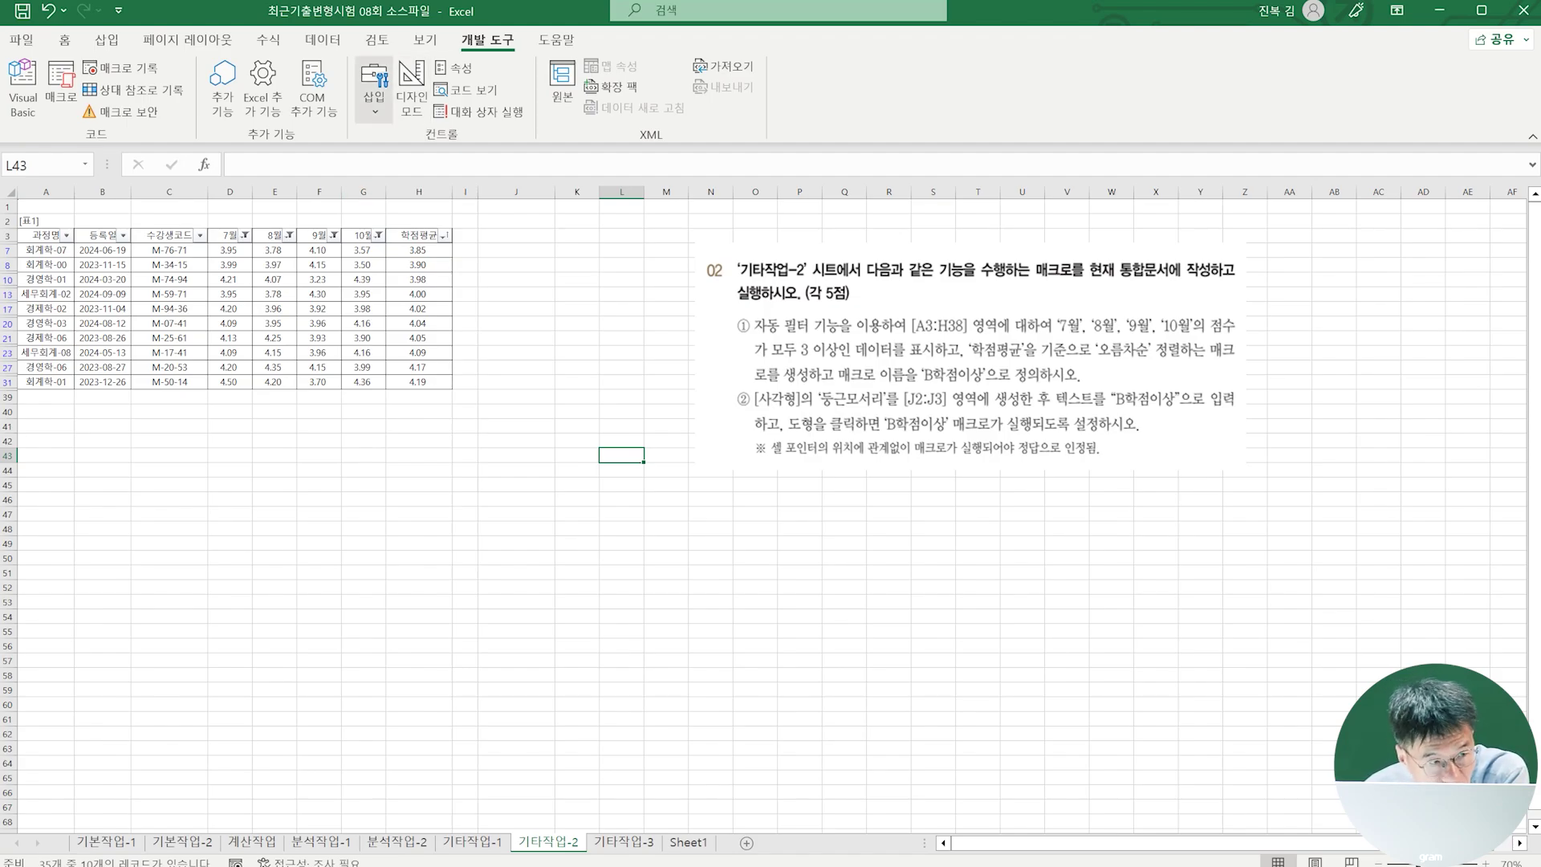
Insert a rounded rectangle shape that exactly covers cells J2:J3
left_click(107, 39)
left_click(179, 88)
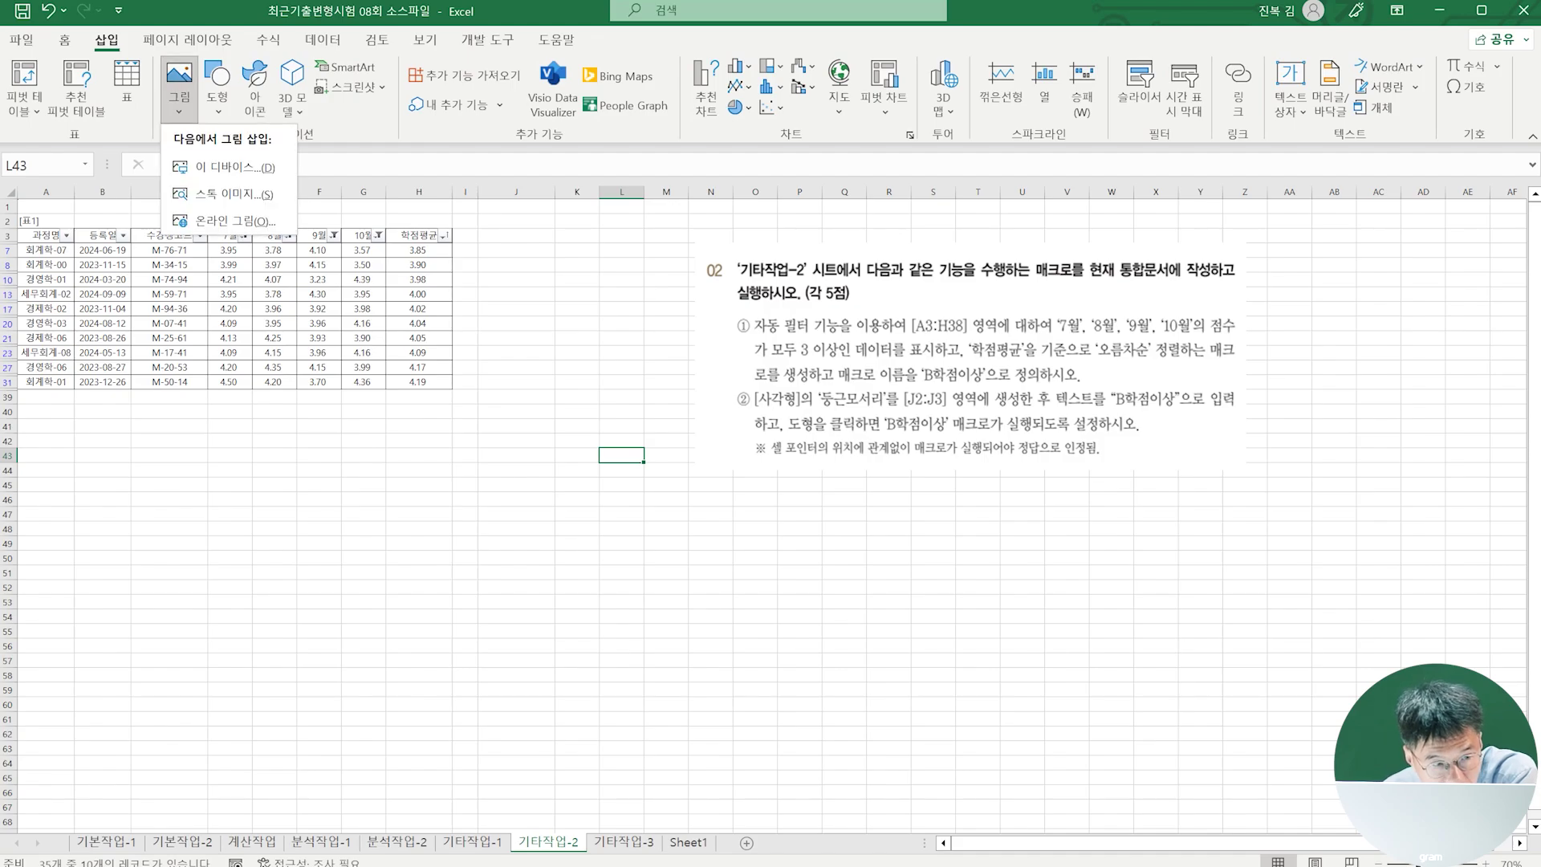
left_click(218, 88)
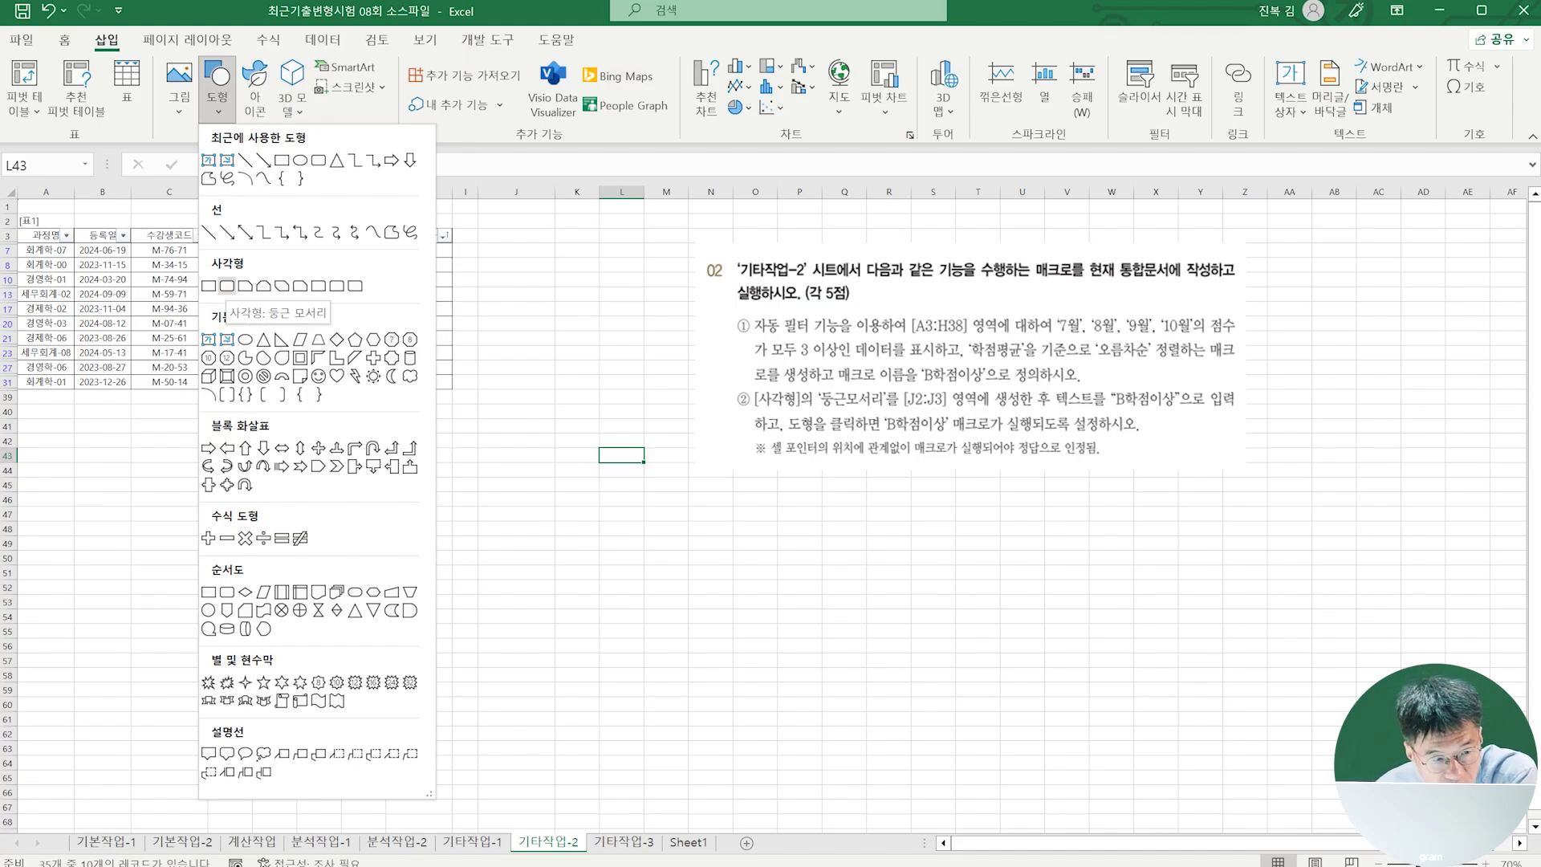
left_click(227, 286)
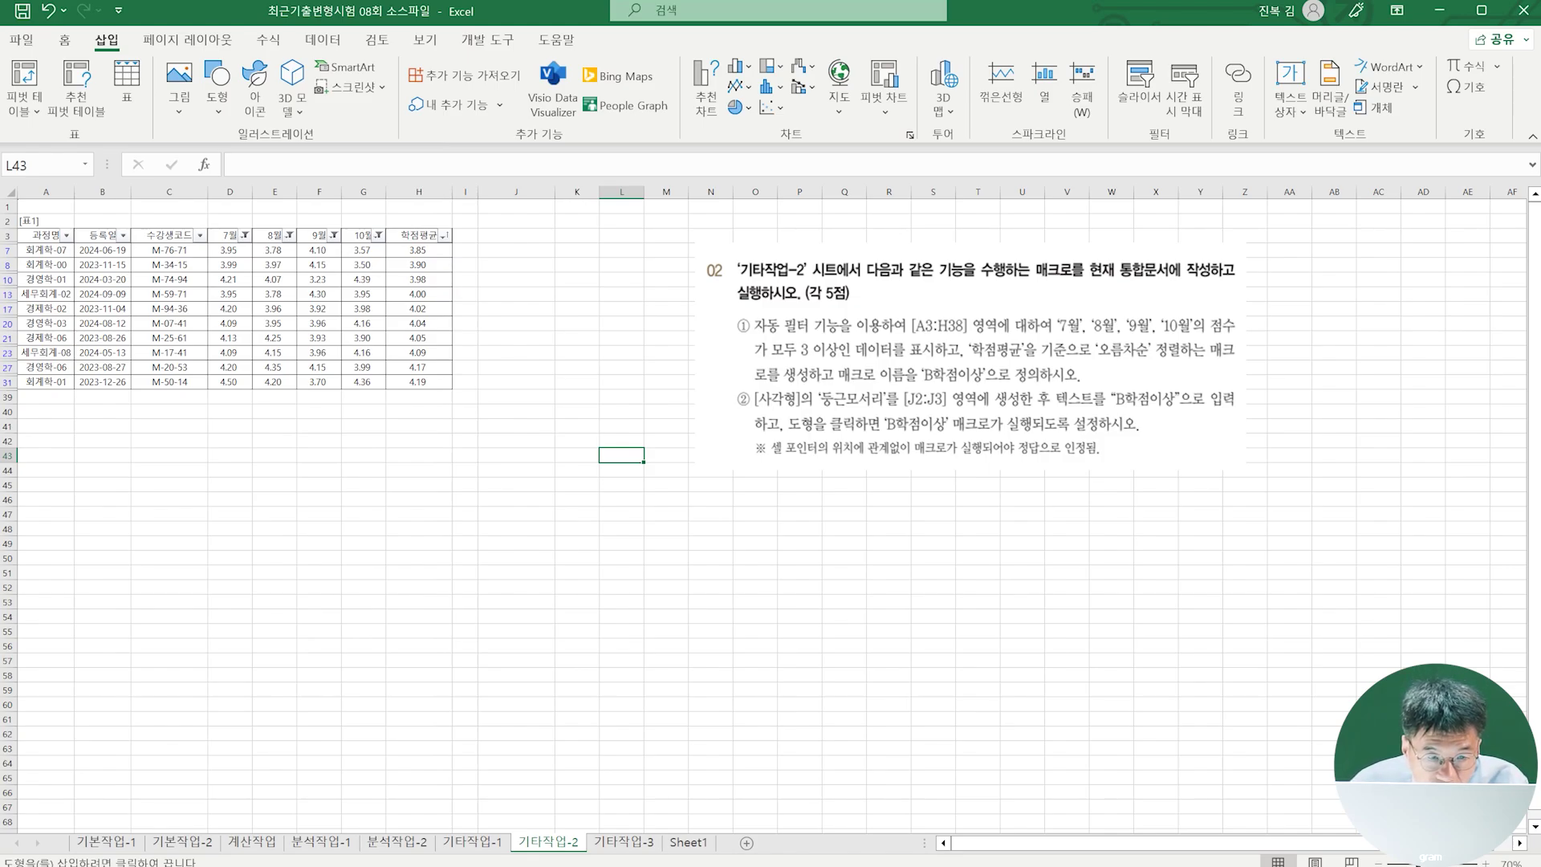
key("alt")
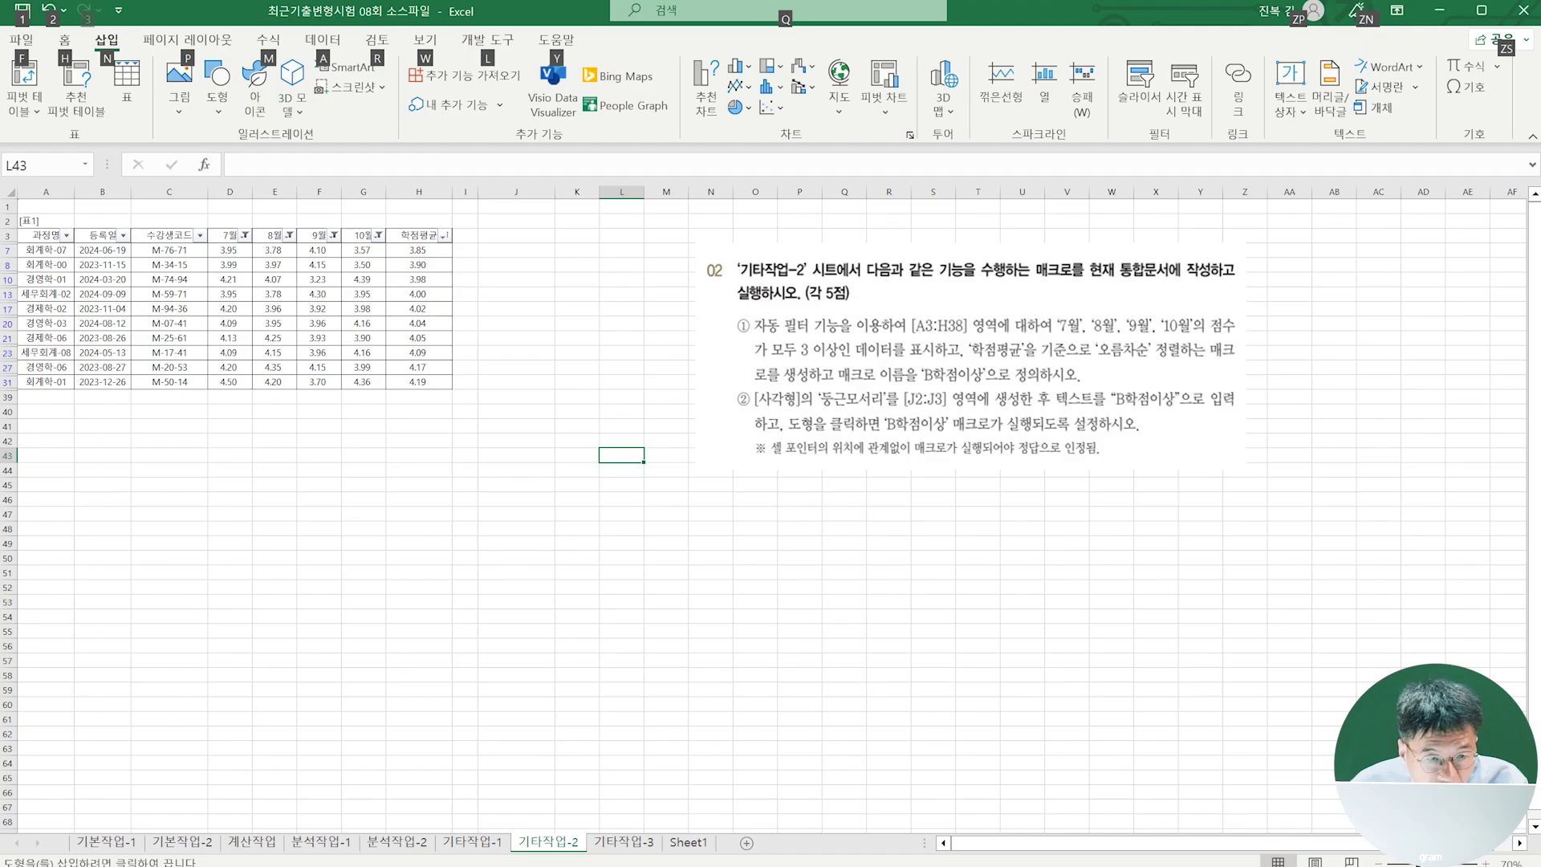
mouse_move(477, 212)
left_mouse_down()
mouse_move(518, 243)
mouse_move(555, 243)
left_mouse_up()
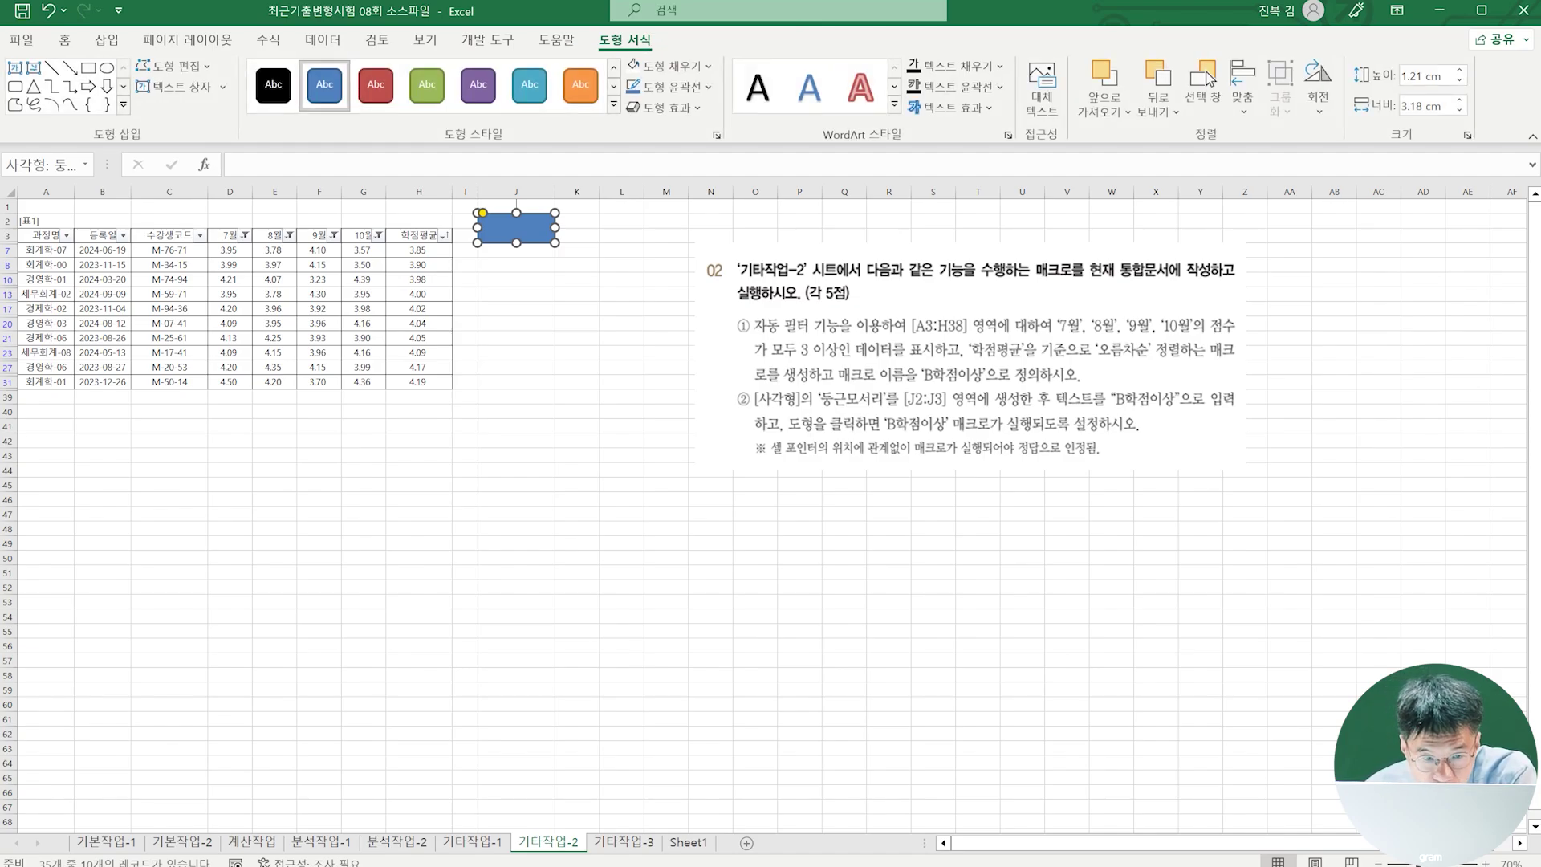
Assign the macro B학점이상 to the rounded rectangle
right_click(546, 228)
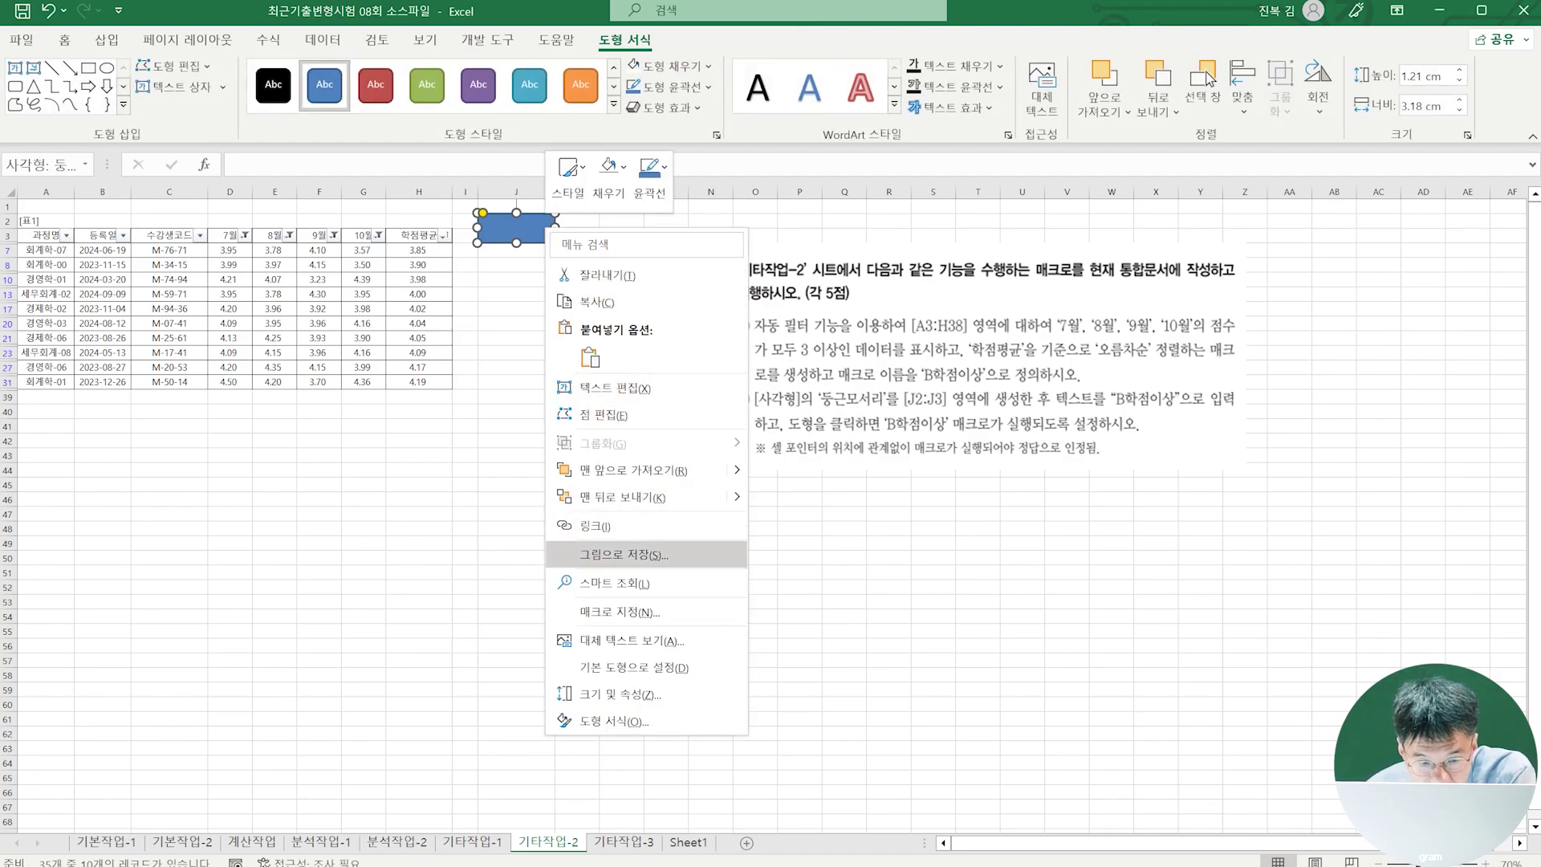
left_click(618, 612)
left_click(484, 479)
key("Return")
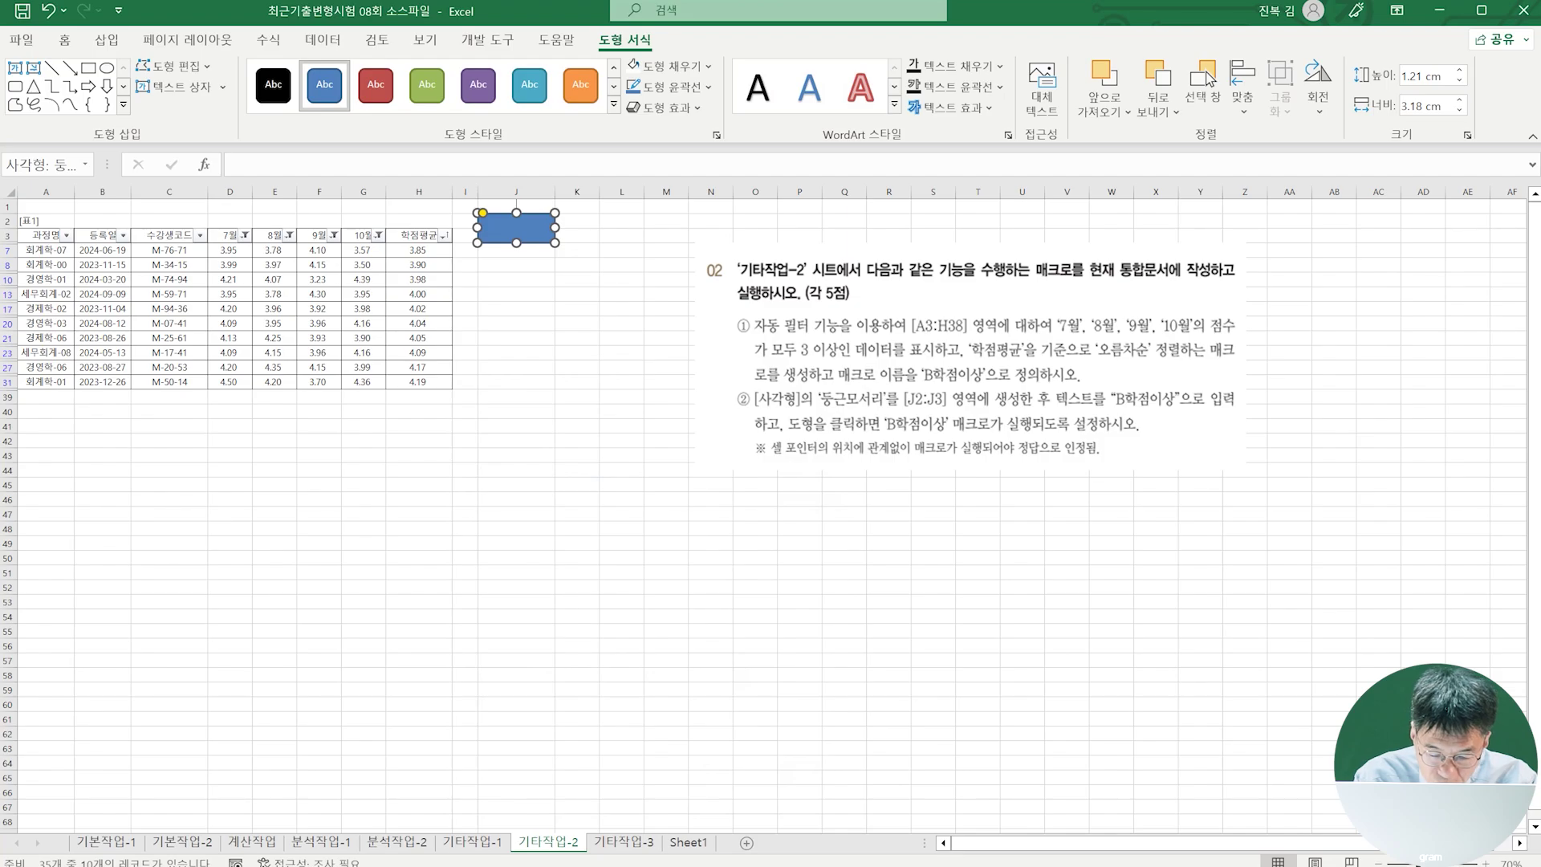
Label the rounded rectangle with the text B학점이상 and deselect it
type("B학ㅈ")
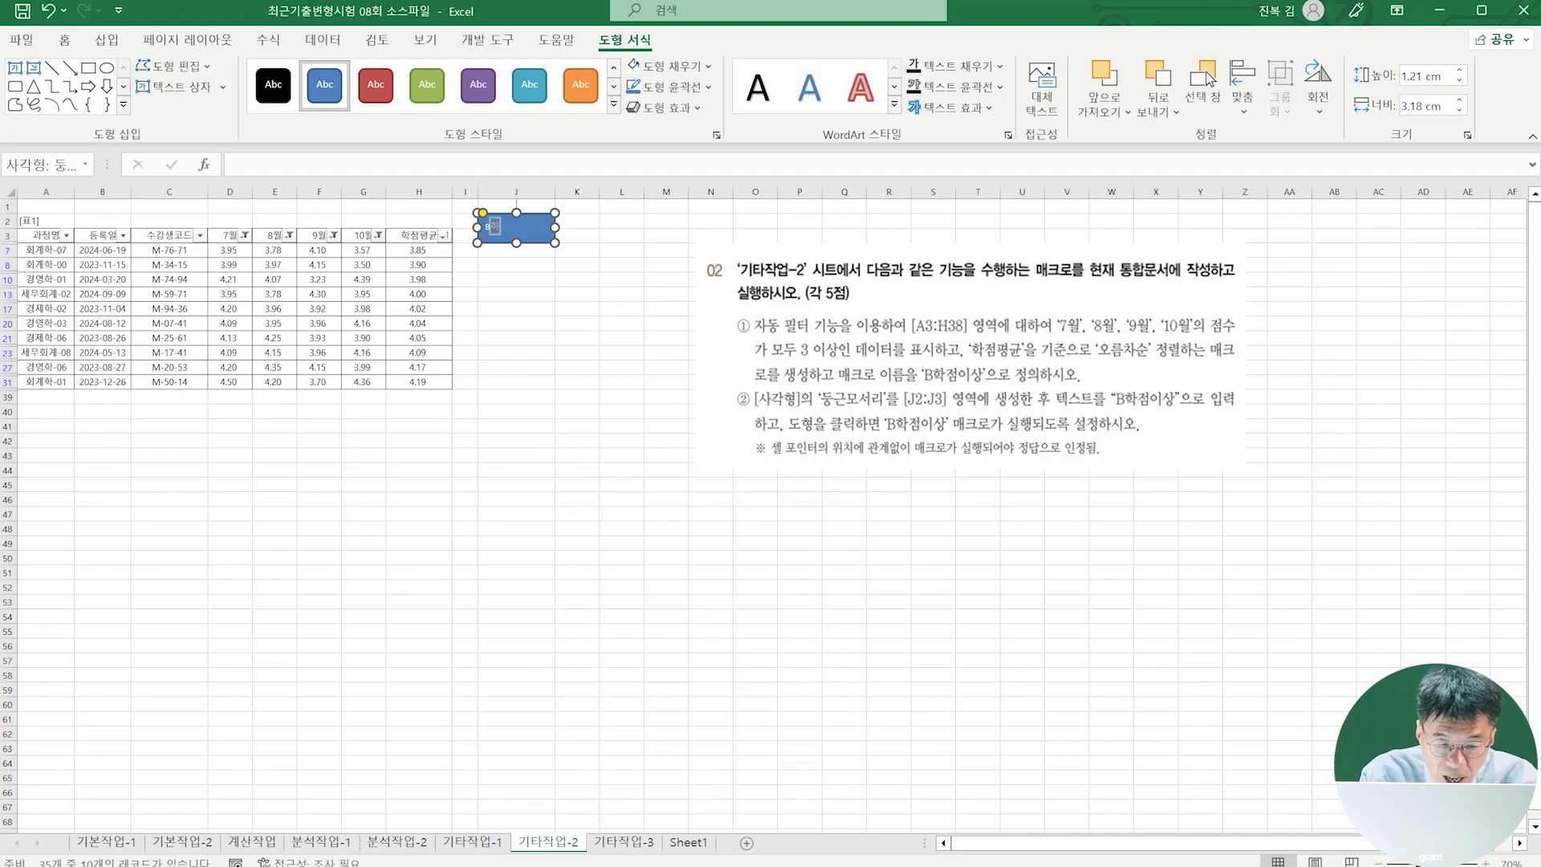
type("점이")
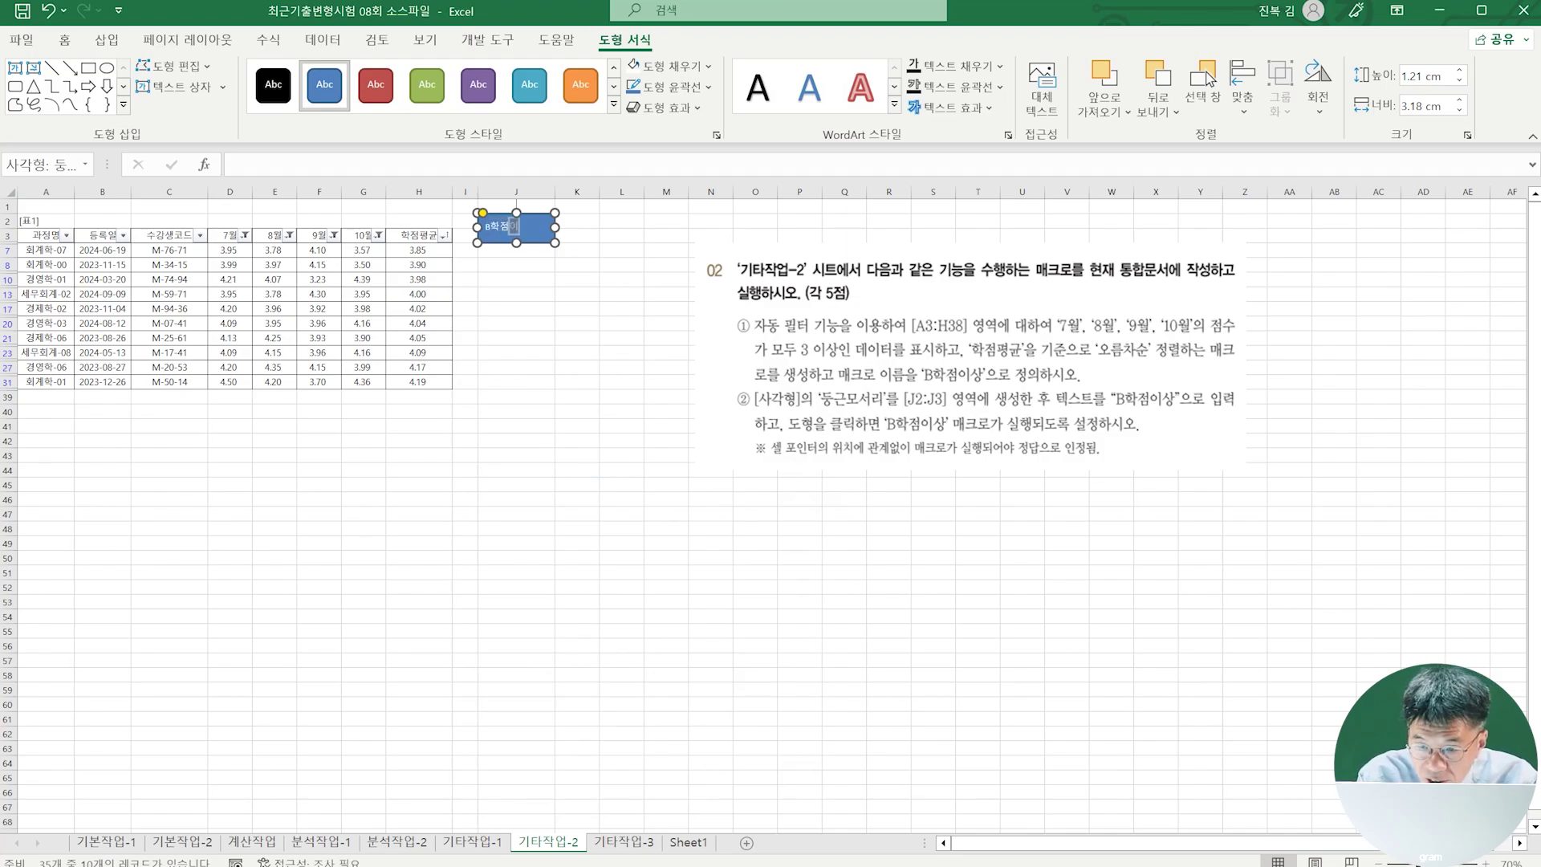
type("상")
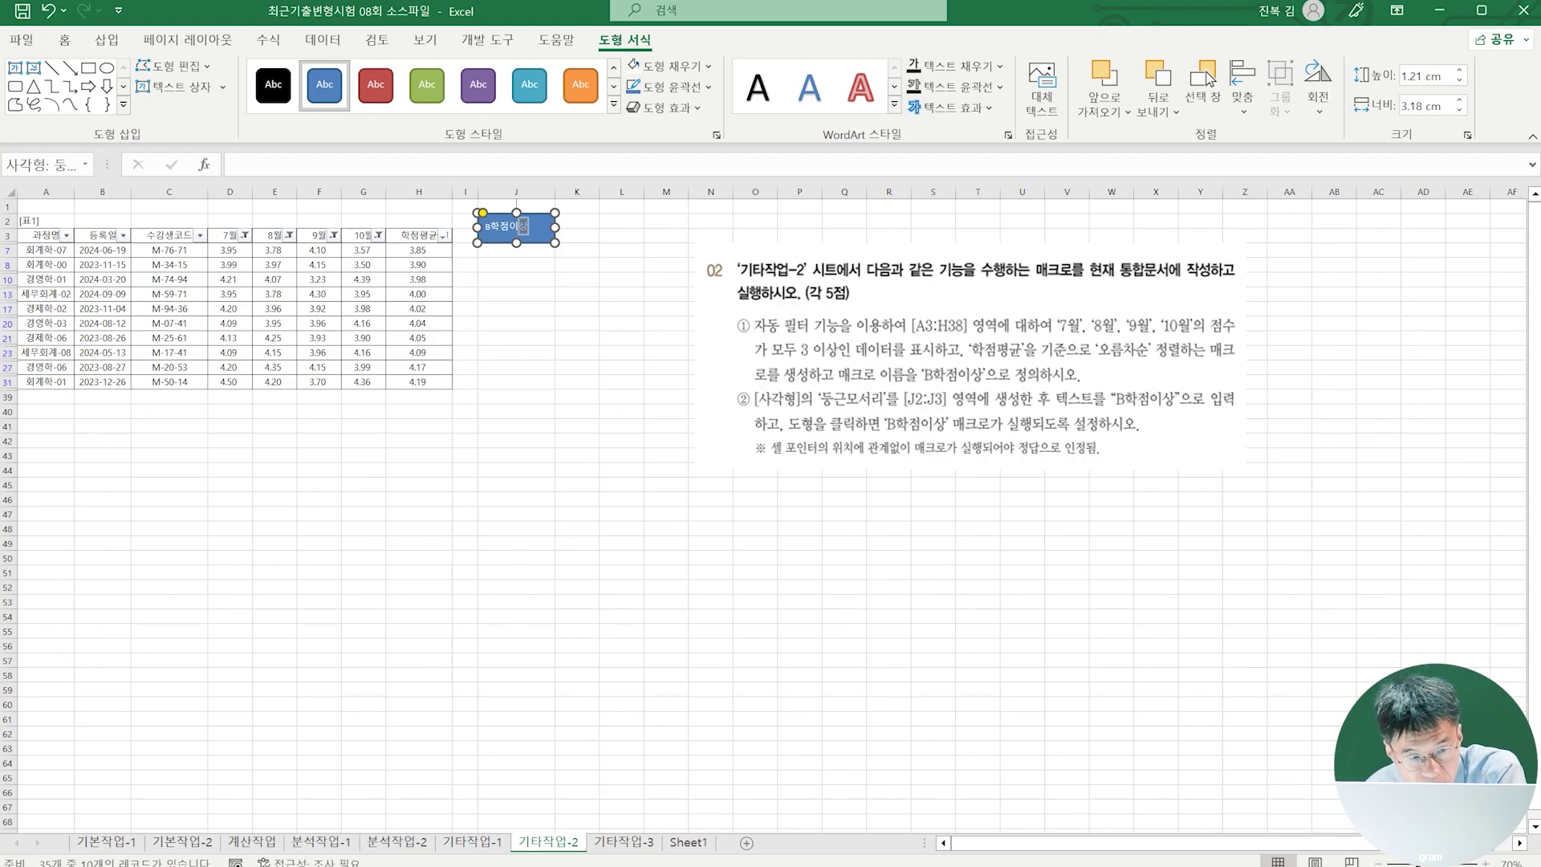
left_click(516, 324)
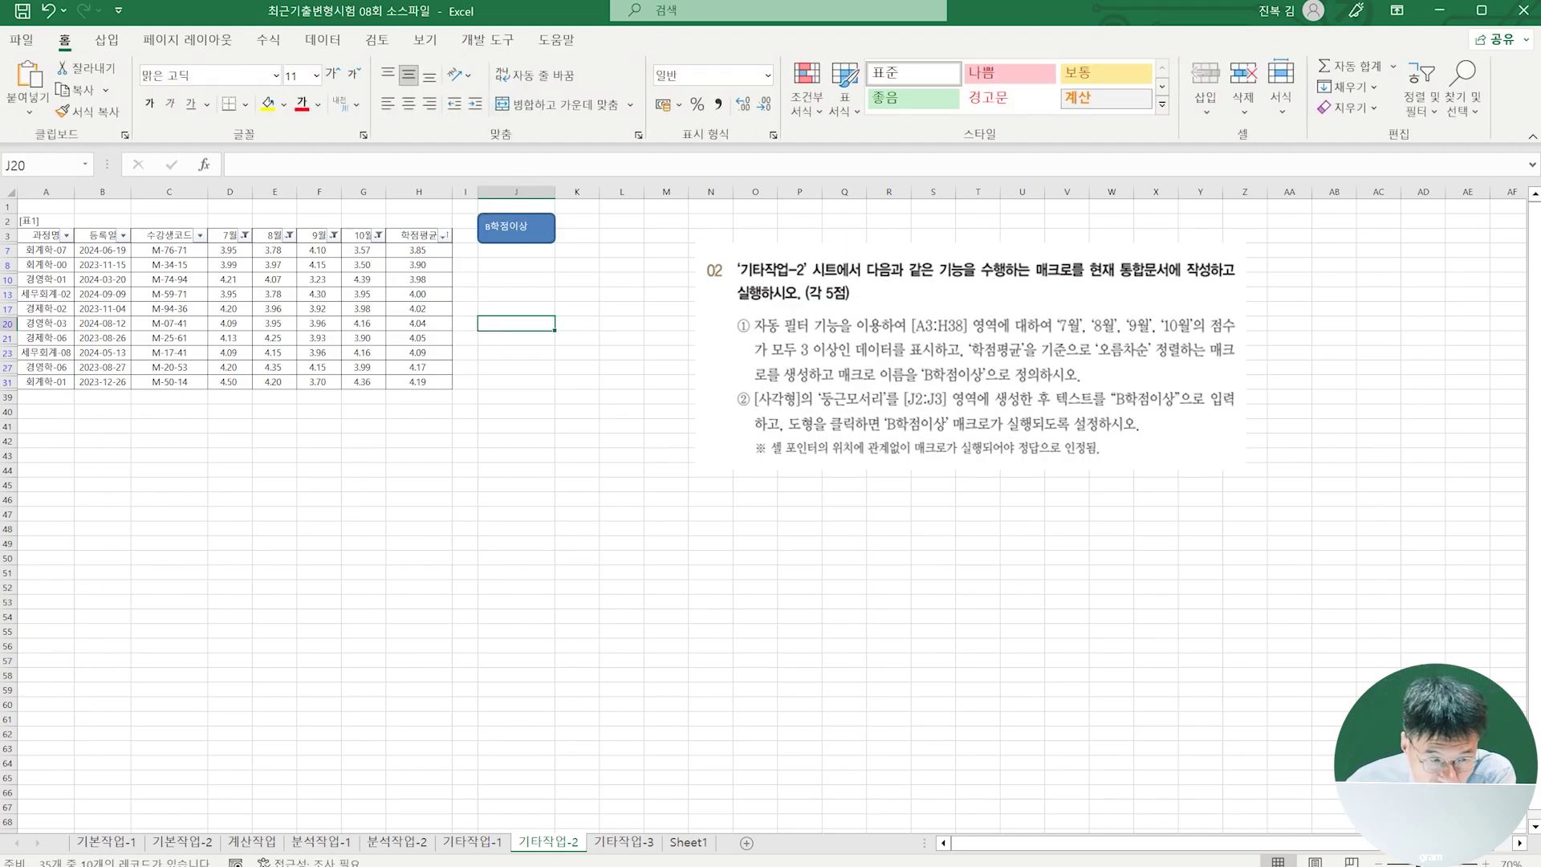